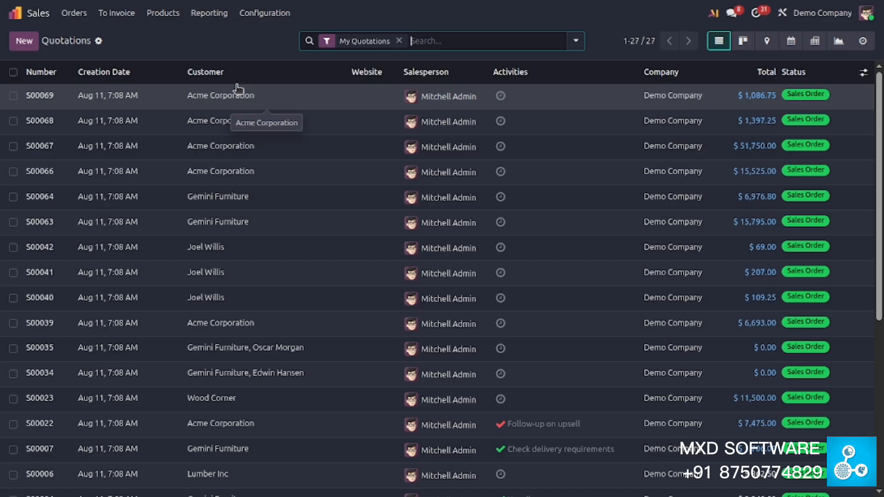
Create a new quotation and set Acme Corporation as its customer.
{"action": "left_click", "coordinate": [72, 14]}
{"action": "left_click", "coordinate": [85, 35]}
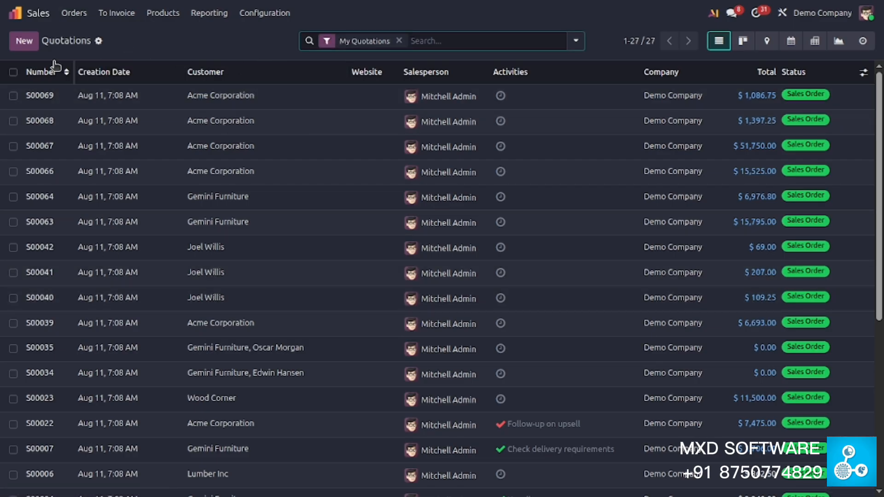
{"action": "left_click", "coordinate": [23, 41]}
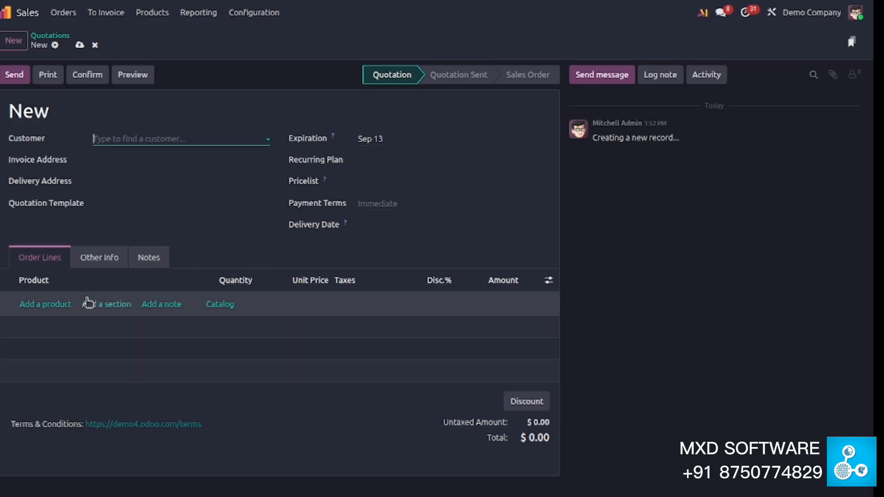
{"action": "left_click", "coordinate": [104, 256]}
{"action": "left_click", "coordinate": [148, 257]}
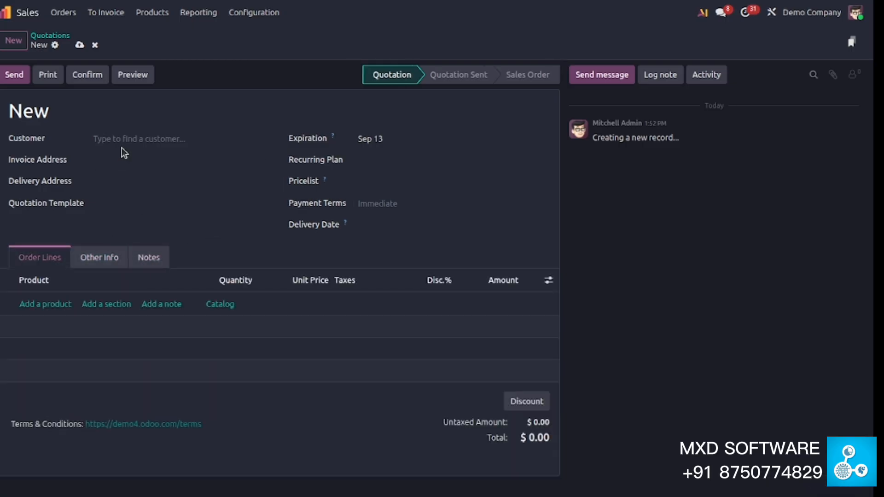
{"action": "left_click", "coordinate": [124, 140]}
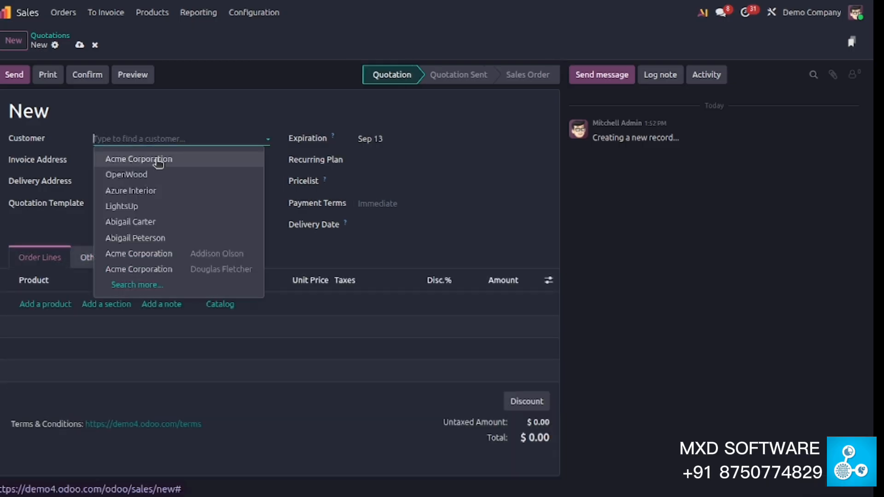
{"action": "left_click", "coordinate": [166, 158]}
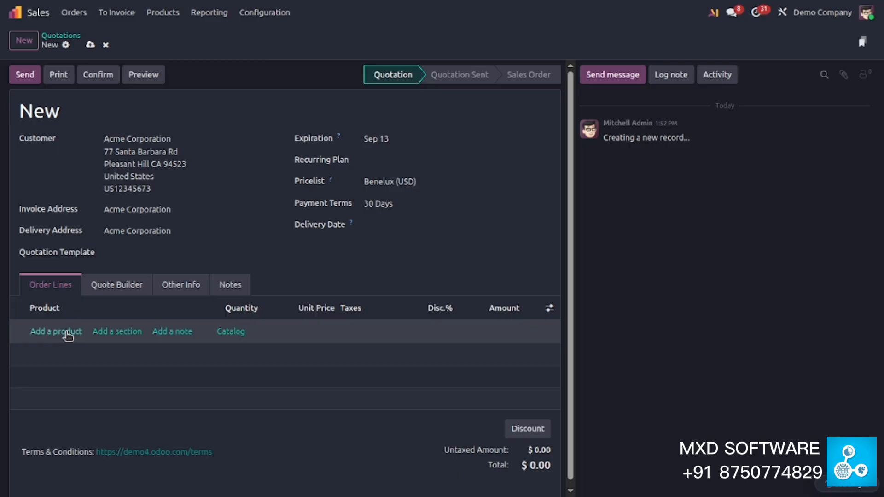
Add the product Acoustic Bloc Screens in White to the order lines, with a quantity of 1.
{"action": "left_click", "coordinate": [67, 333]}
{"action": "left_click", "coordinate": [65, 331]}
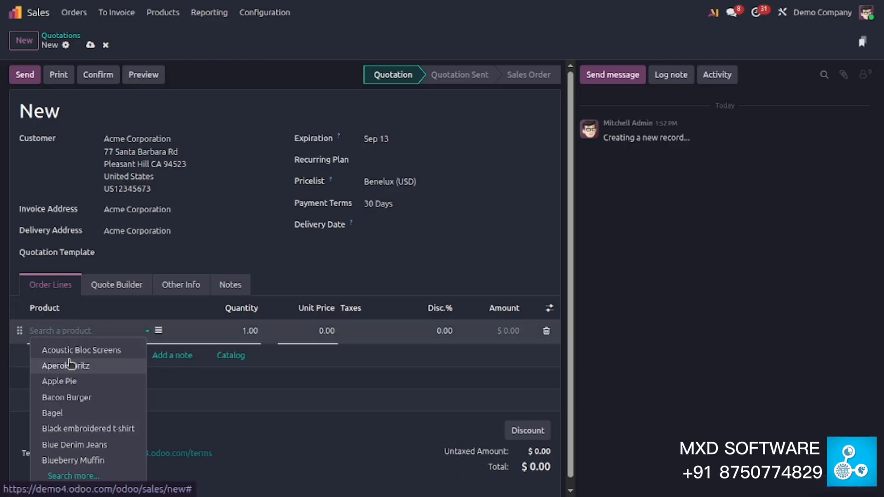
{"action": "left_click", "coordinate": [73, 351]}
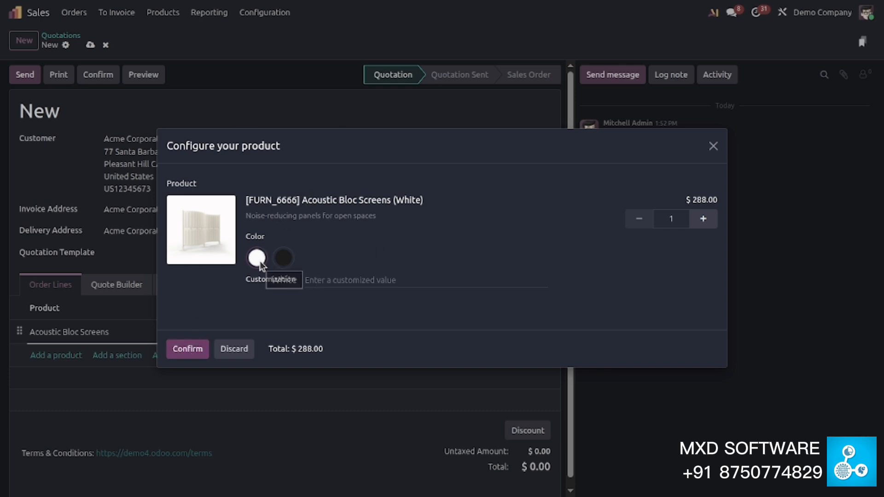
{"action": "left_click", "coordinate": [291, 258]}
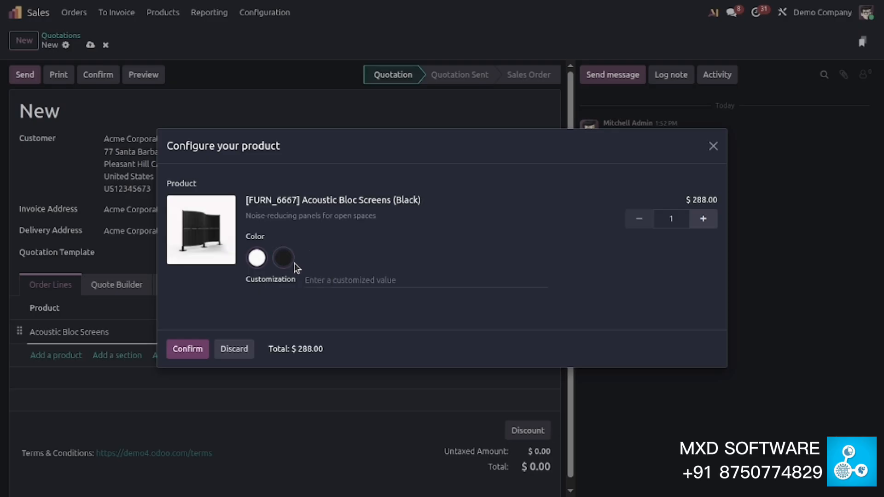
{"action": "left_click", "coordinate": [257, 258]}
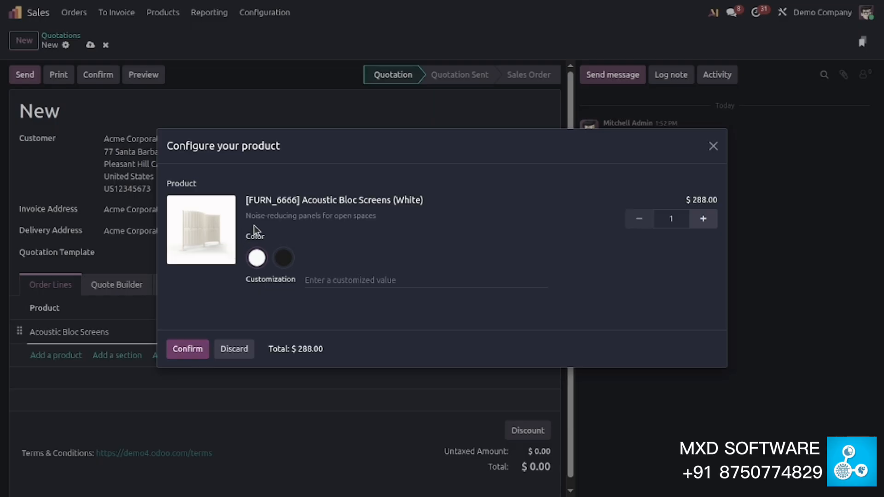
{"action": "left_click", "coordinate": [198, 351]}
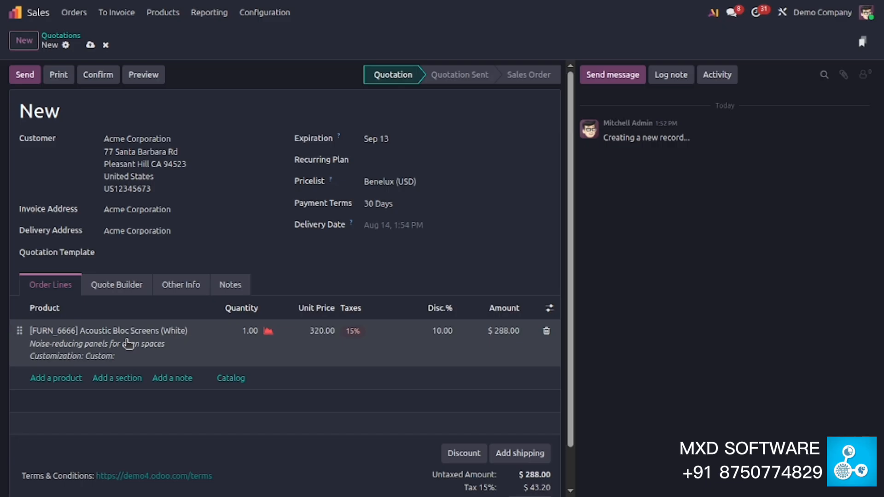
Add the product Bagel as a second order line.
{"action": "left_click", "coordinate": [55, 379]}
{"action": "left_click", "coordinate": [67, 376]}
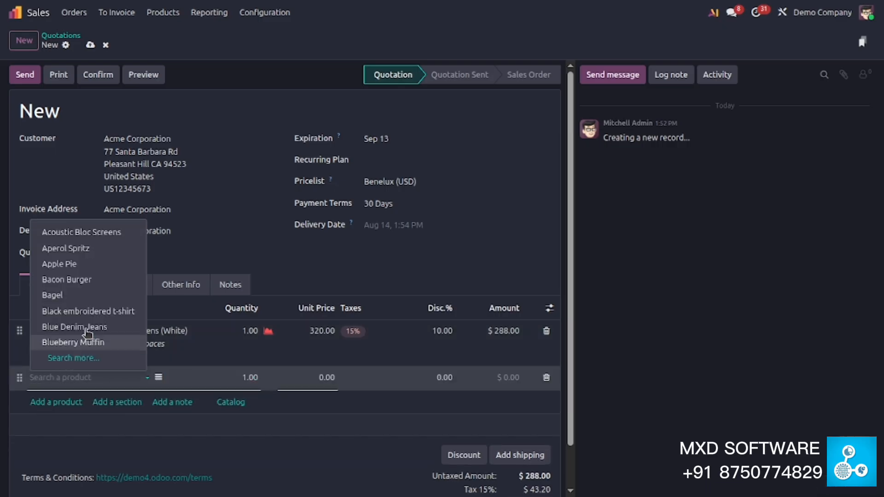
{"action": "left_click", "coordinate": [99, 297]}
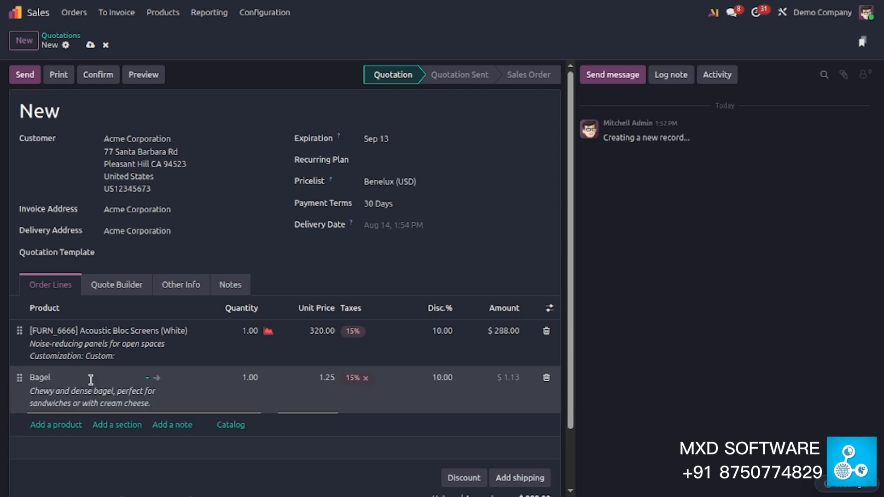
Add two sections named "4g phones" and "5g phones" below the product lines.
{"action": "scroll", "coordinate": [133, 307], "scroll_direction": "down", "scroll_amount": 2}
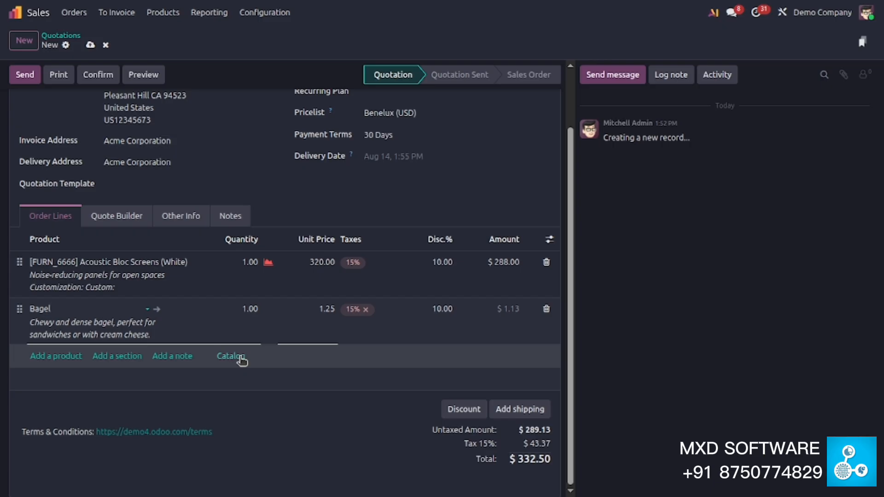
{"action": "left_click", "coordinate": [127, 360]}
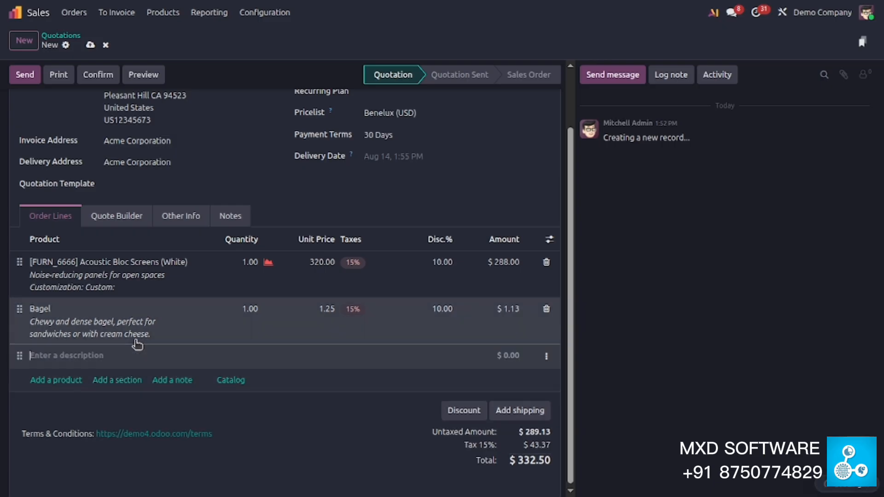
{"action": "type", "text": "4g"}
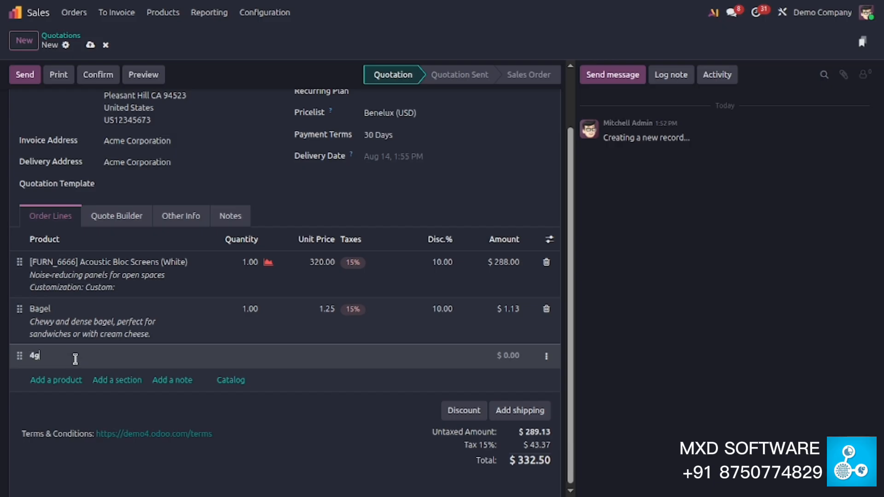
{"action": "type", "text": " phones"}
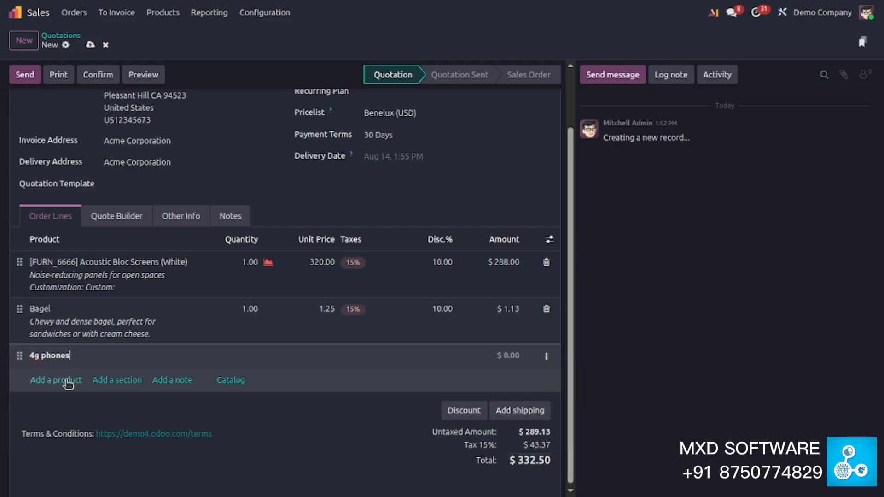
{"action": "left_click", "coordinate": [118, 380]}
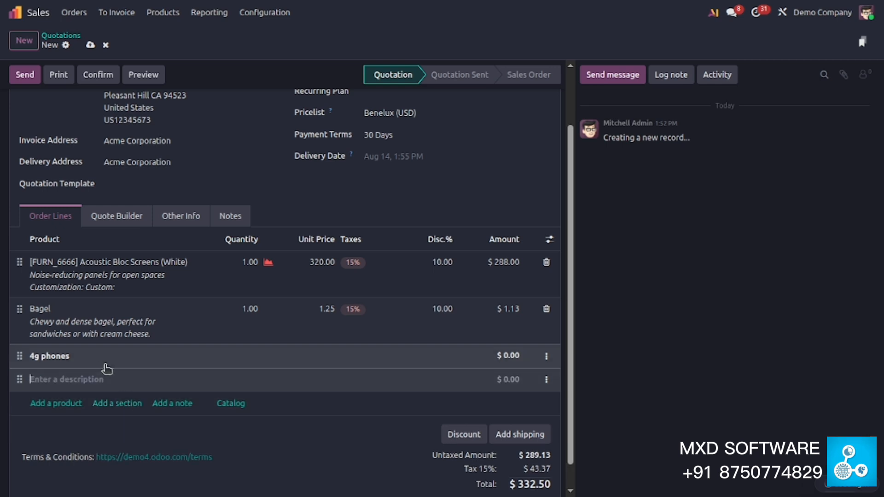
{"action": "type", "text": "5g"}
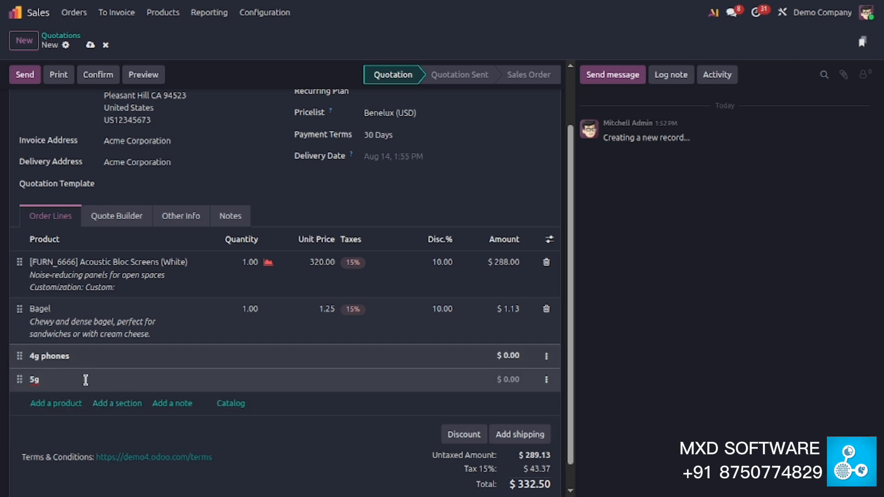
{"action": "type", "text": " phones"}
{"action": "key", "text": "Return"}
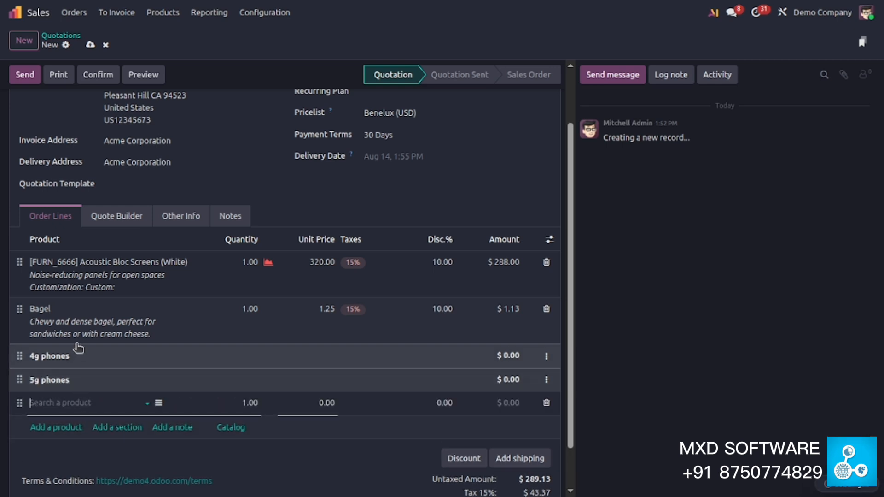
Reorder the lines so Acoustic Bloc Screens is under the 4g phones section and Bagel under the 5g phones section.
{"action": "left_click_drag", "start_coordinate": [19, 276], "coordinate": [20, 360]}
{"action": "left_click_drag", "start_coordinate": [19, 266], "coordinate": [2, 370]}
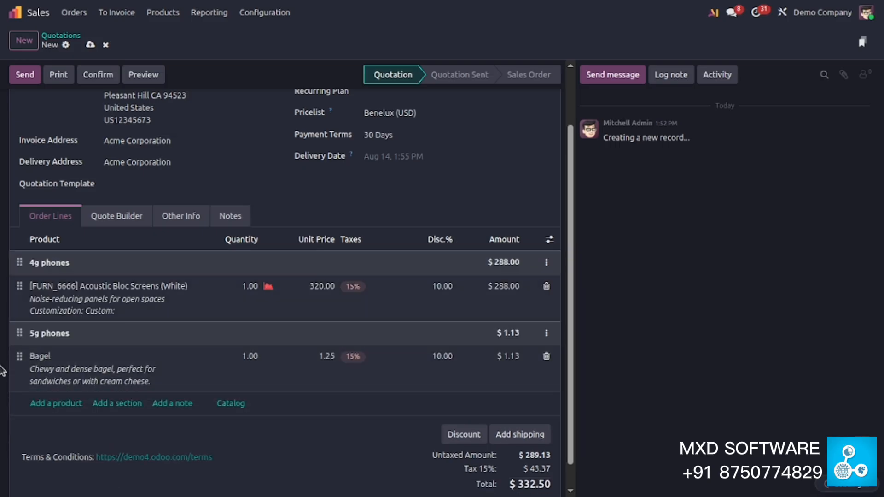
Apply a 15% discount on all order lines of the quotation.
{"action": "scroll", "coordinate": [167, 322], "scroll_direction": "down", "scroll_amount": 1}
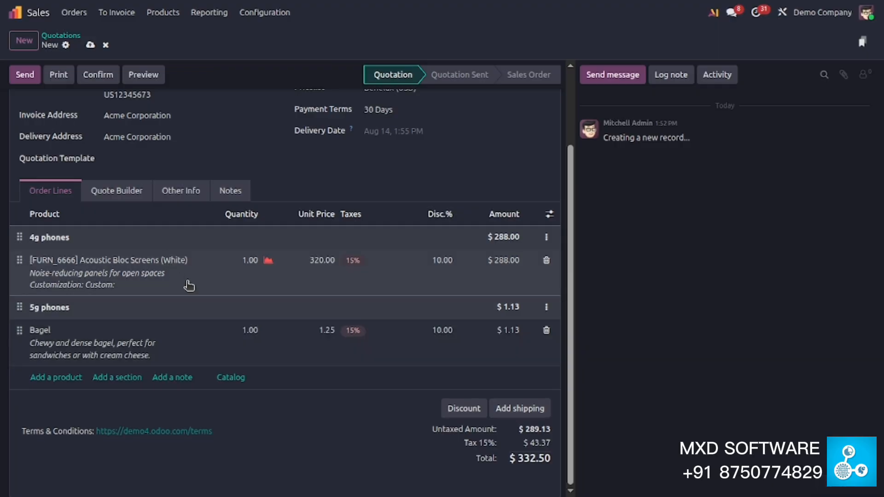
{"action": "left_click", "coordinate": [467, 411]}
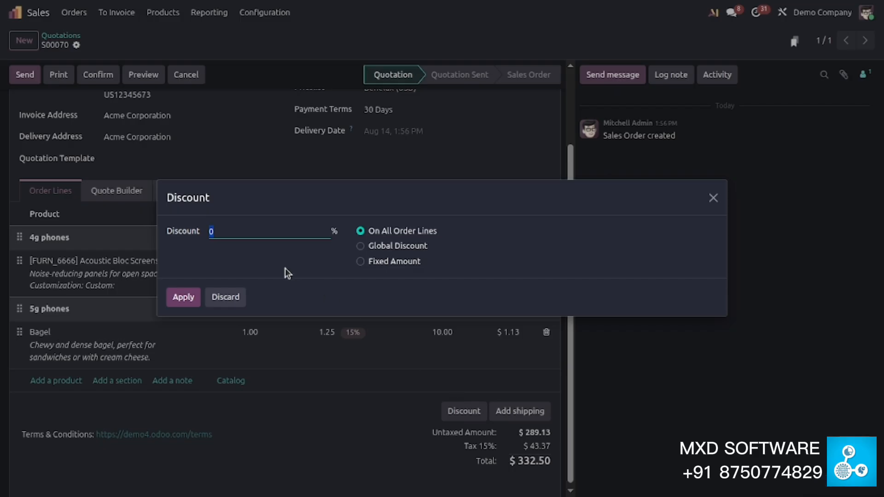
{"action": "type", "text": "150"}
{"action": "key", "text": "BackSpace"}
{"action": "left_click", "coordinate": [183, 307]}
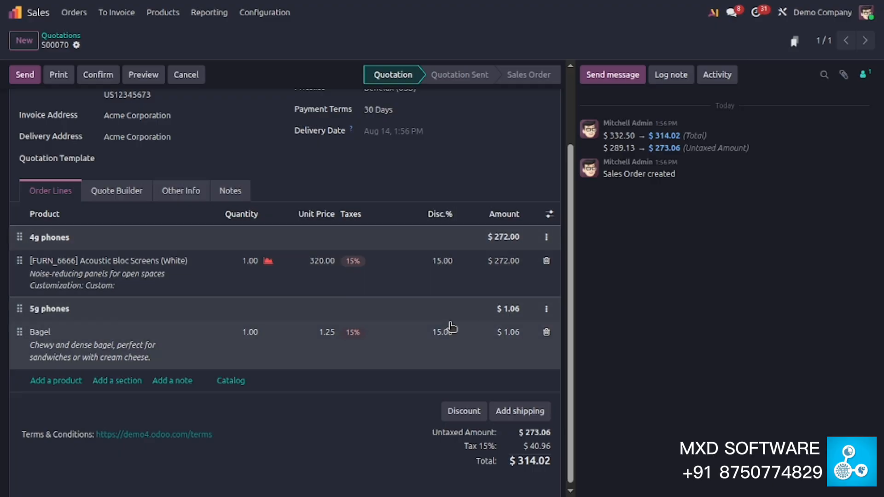
Print the quotation to PDF and save it in the Downloads folder under the proposed file name.
{"action": "scroll", "coordinate": [451, 323], "scroll_direction": "up", "scroll_amount": 3}
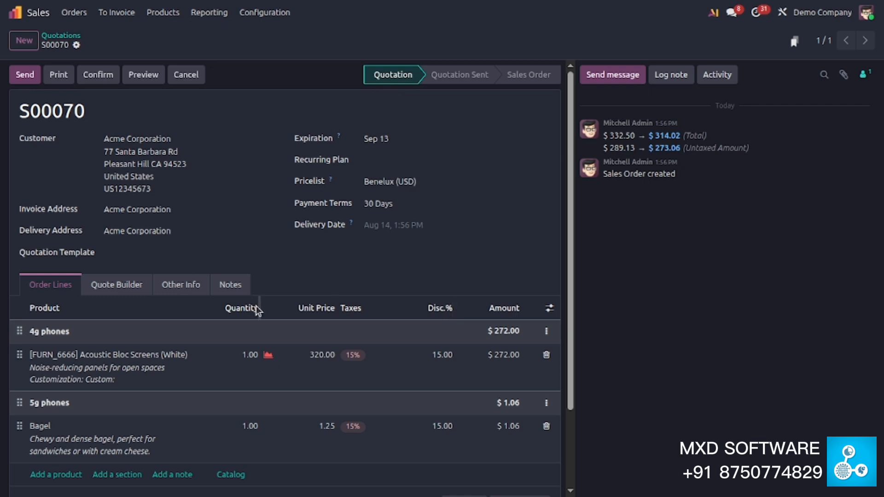
{"action": "scroll", "coordinate": [255, 315], "scroll_direction": "down", "scroll_amount": 2}
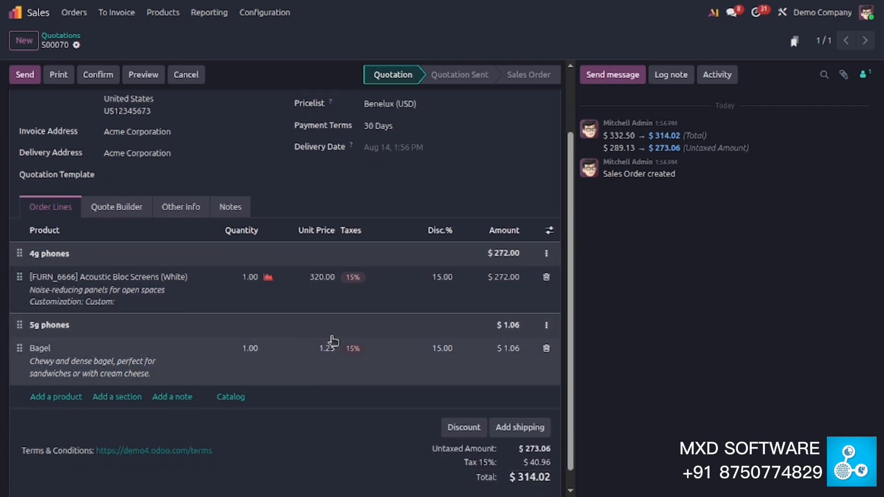
{"action": "scroll", "coordinate": [426, 328], "scroll_direction": "up", "scroll_amount": 2}
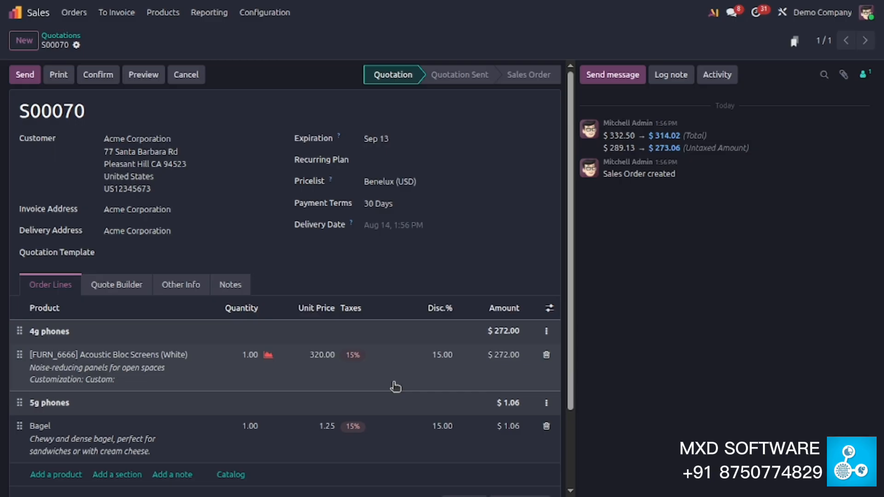
{"action": "scroll", "coordinate": [395, 386], "scroll_direction": "down", "scroll_amount": 2}
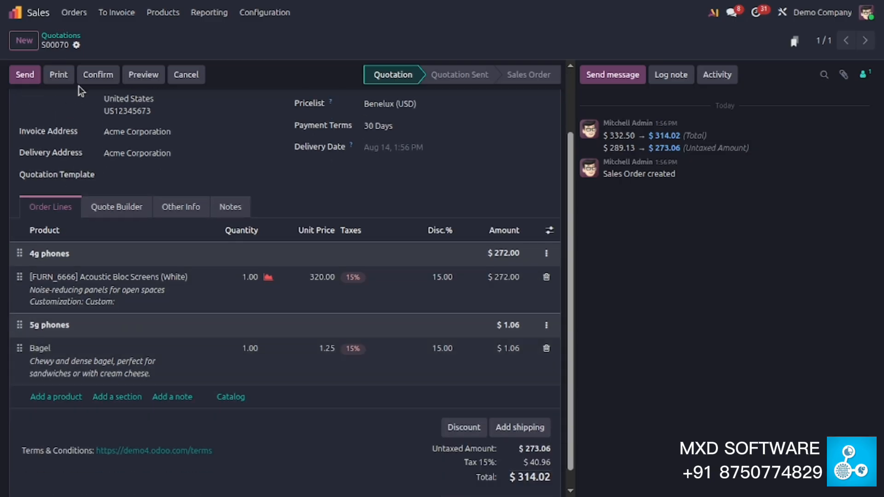
{"action": "left_click", "coordinate": [58, 81]}
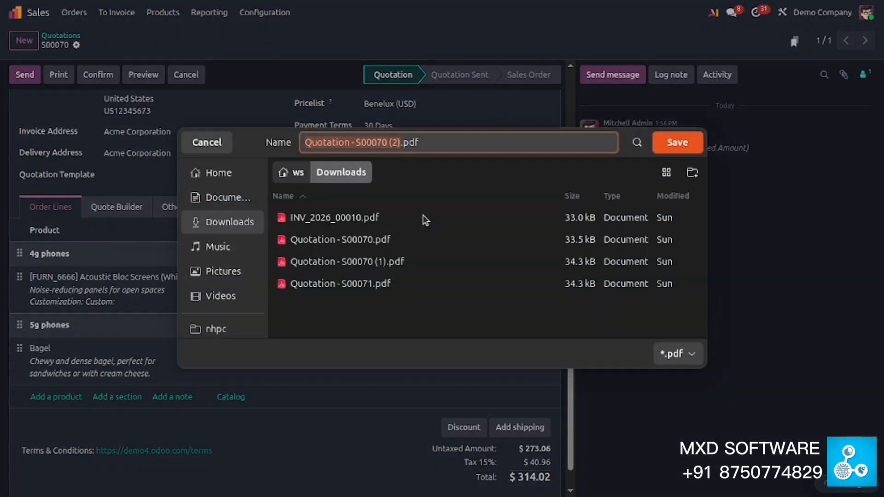
{"action": "left_click", "coordinate": [686, 145]}
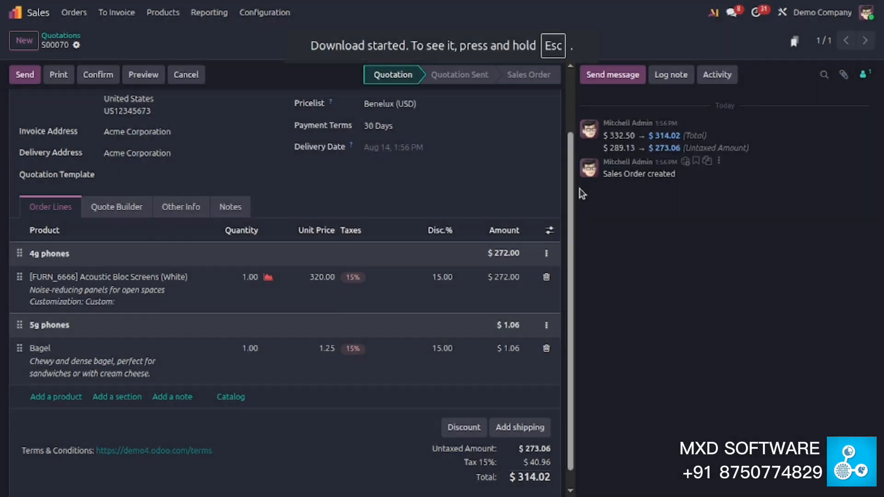
Open the downloaded quotation PDF in full screen and examine its sections, product lines, discounts and totals.
{"action": "key", "text": "Escape"}
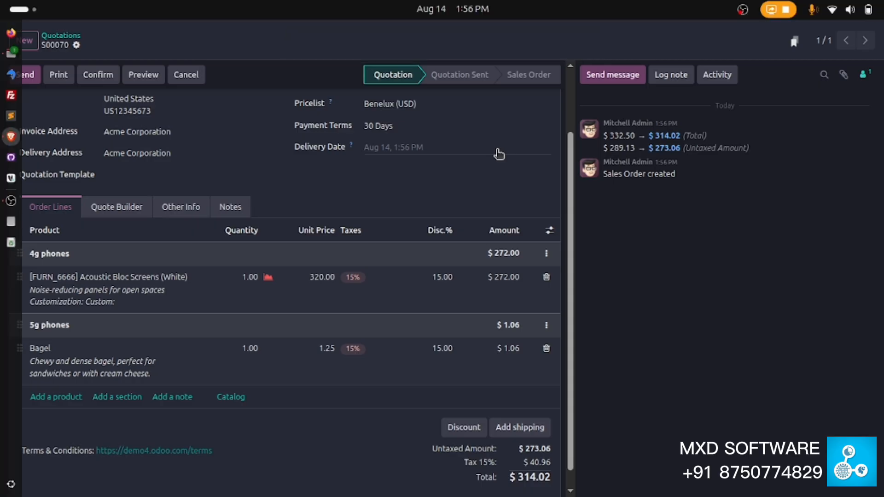
{"action": "left_click", "coordinate": [720, 141]}
{"action": "key", "text": "F11"}
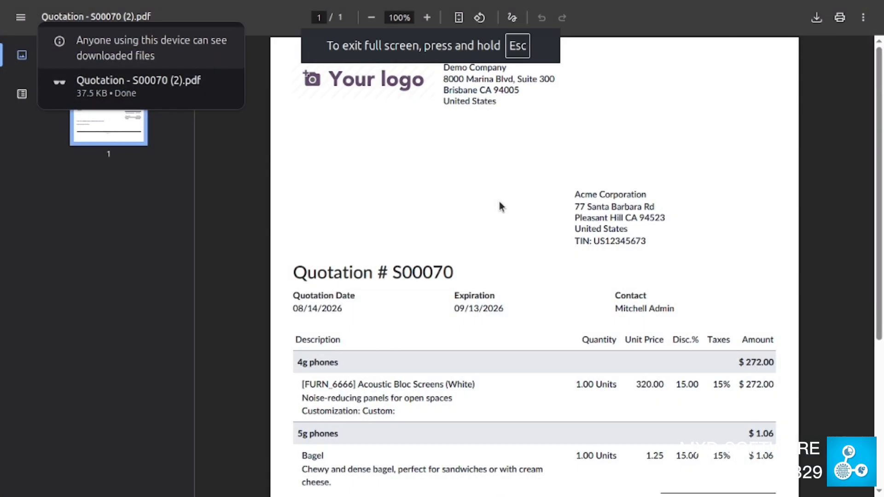
{"action": "scroll", "coordinate": [575, 193], "scroll_direction": "down", "scroll_amount": 3}
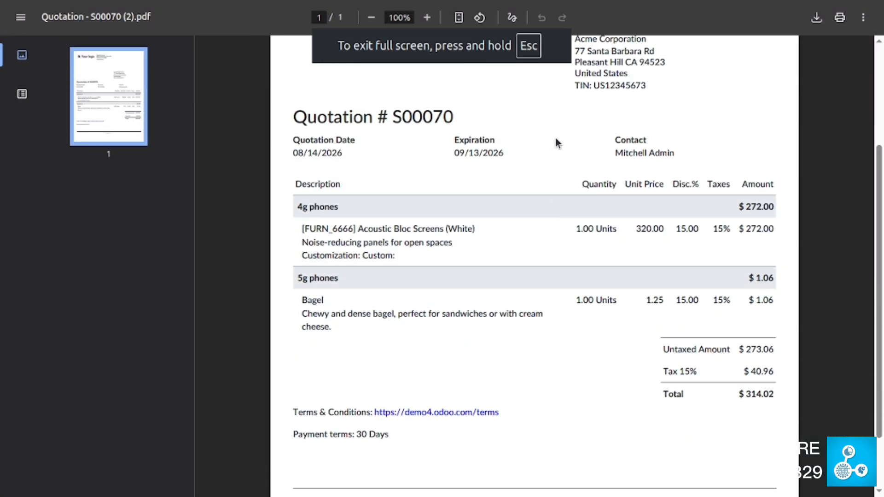
{"action": "scroll", "coordinate": [565, 198], "scroll_direction": "down", "scroll_amount": 2}
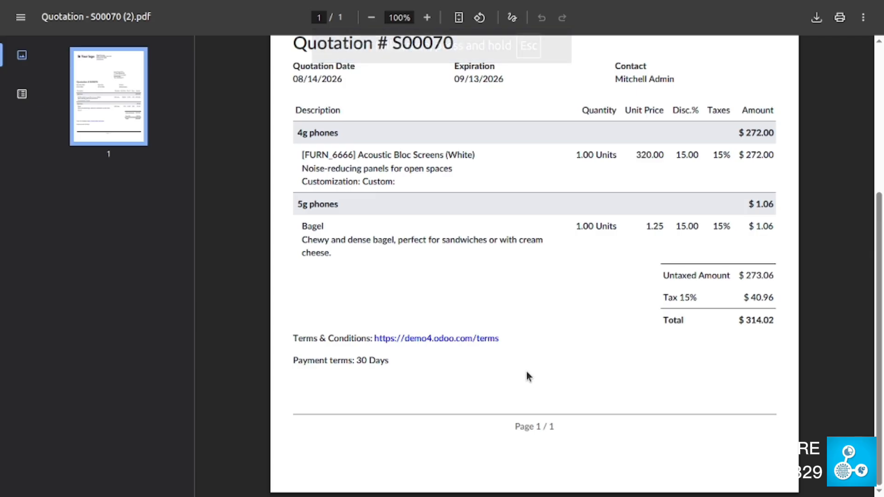
{"action": "scroll", "coordinate": [551, 414], "scroll_direction": "up", "scroll_amount": 4}
{"action": "scroll", "coordinate": [384, 345], "scroll_direction": "down", "scroll_amount": 2}
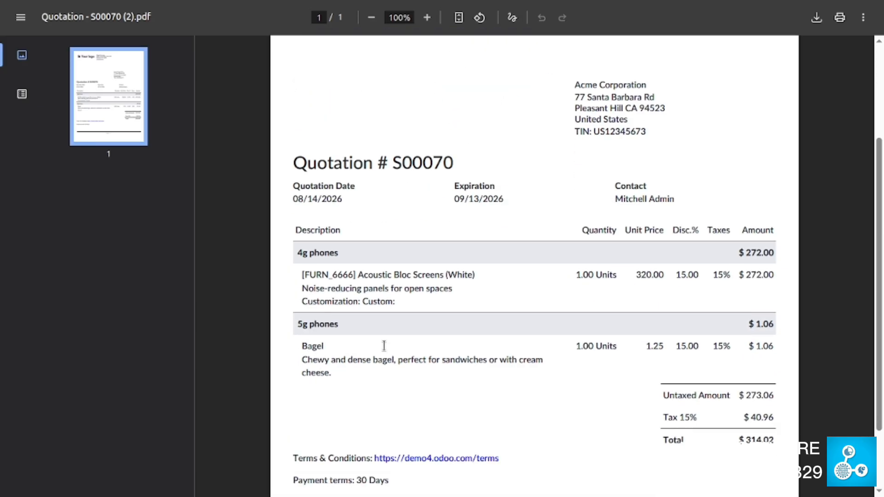
{"action": "scroll", "coordinate": [384, 345], "scroll_direction": "down", "scroll_amount": 1}
{"action": "double_click", "coordinate": [300, 209]}
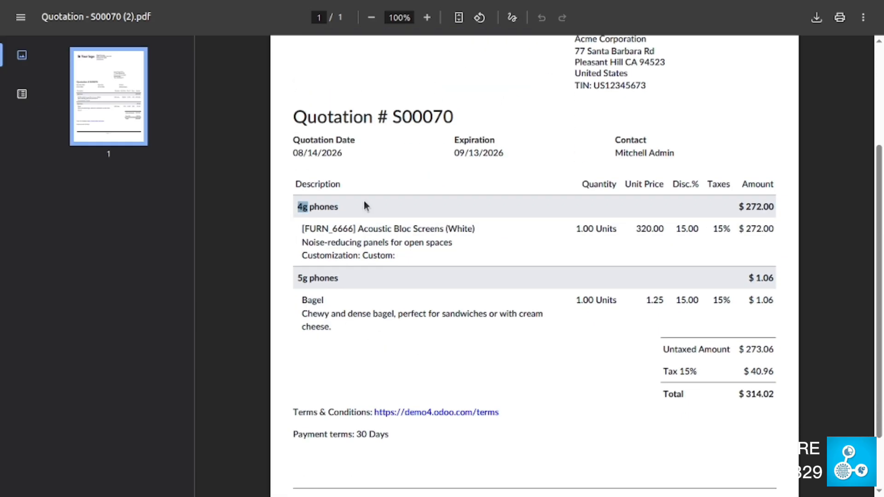
Check the 4g phones and 5g phones section headings in the quotation PDF and close it to return to the quotation.
{"action": "double_click", "coordinate": [305, 281]}
{"action": "left_click", "coordinate": [340, 278]}
{"action": "double_click", "coordinate": [304, 225]}
{"action": "left_click", "coordinate": [377, 255]}
{"action": "scroll", "coordinate": [528, 419], "scroll_direction": "up", "scroll_amount": 3}
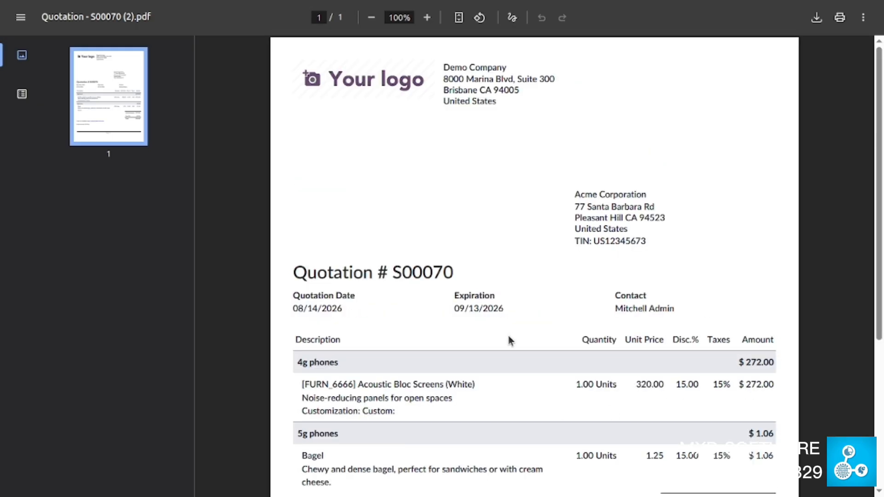
{"action": "scroll", "coordinate": [543, 337], "scroll_direction": "down", "scroll_amount": 2}
{"action": "key", "text": "F11"}
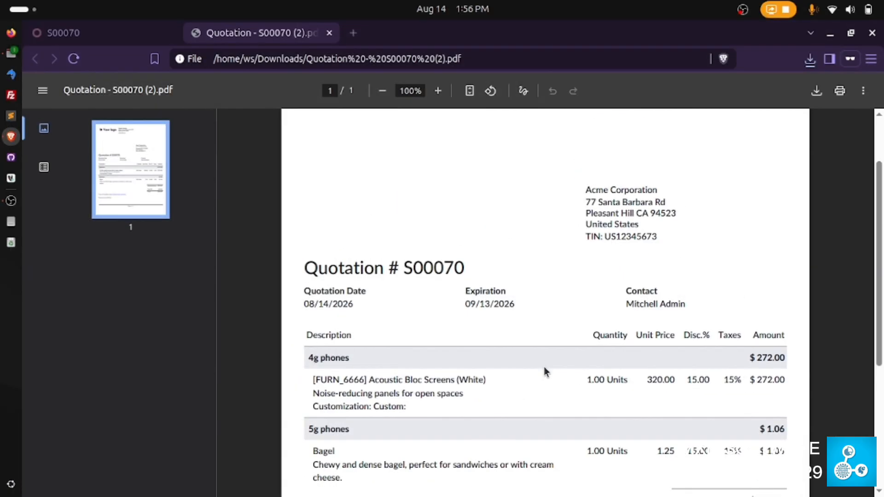
{"action": "left_click", "coordinate": [330, 33]}
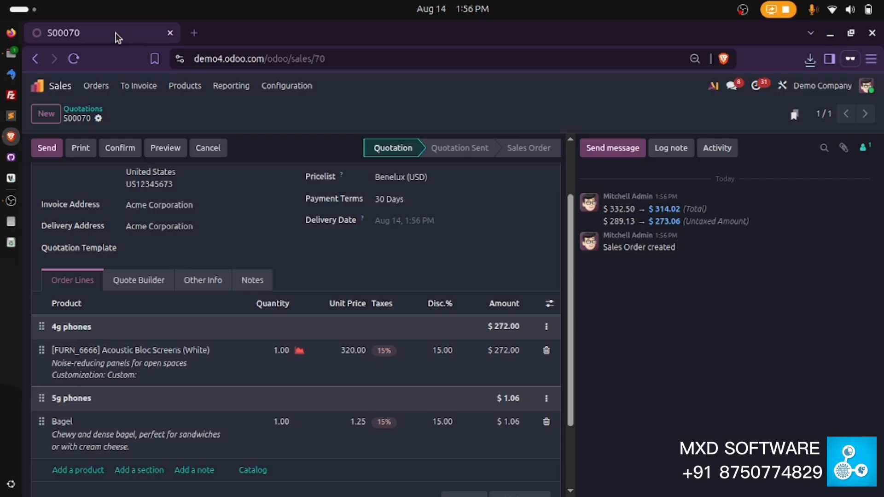
{"action": "key", "text": "F11"}
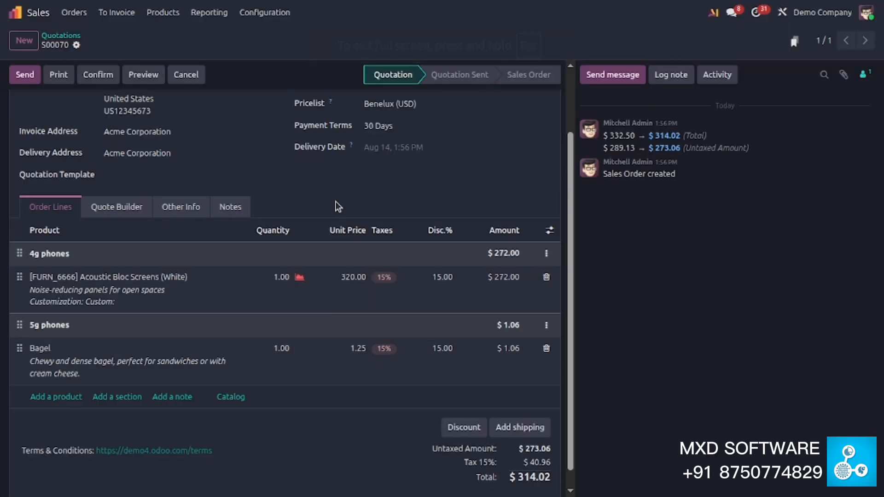
Include the About Us header document in the quotation.
{"action": "scroll", "coordinate": [336, 206], "scroll_direction": "up", "scroll_amount": 2}
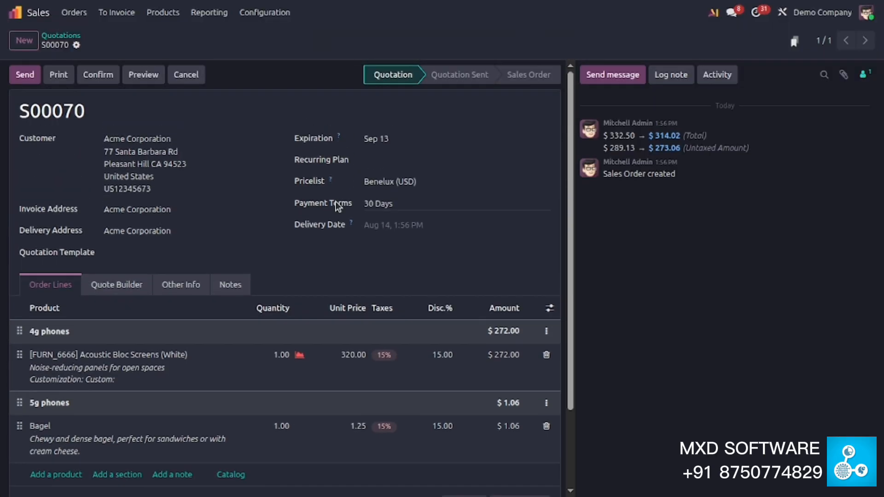
{"action": "scroll", "coordinate": [337, 206], "scroll_direction": "down", "scroll_amount": 2}
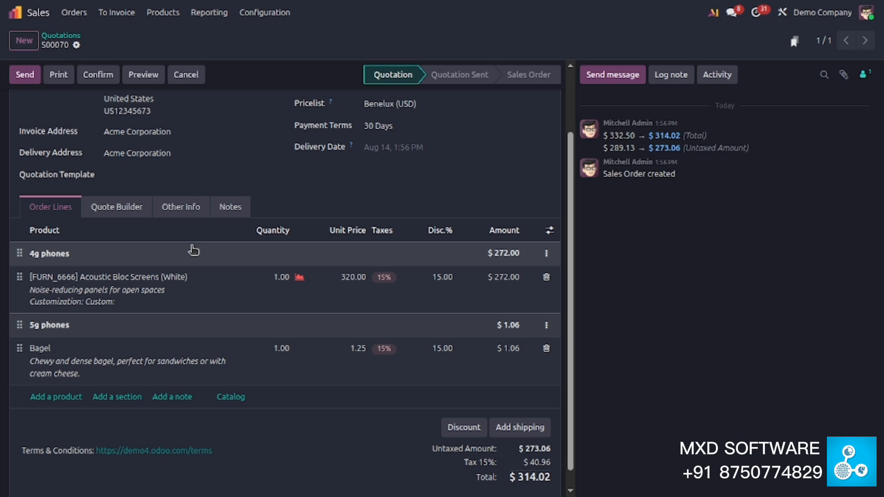
{"action": "left_click", "coordinate": [121, 219]}
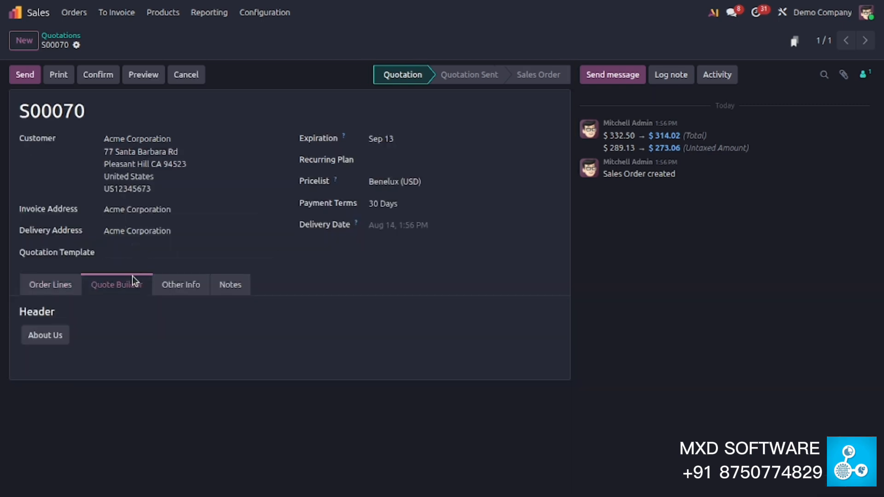
{"action": "double_click", "coordinate": [45, 312]}
{"action": "left_click", "coordinate": [43, 335]}
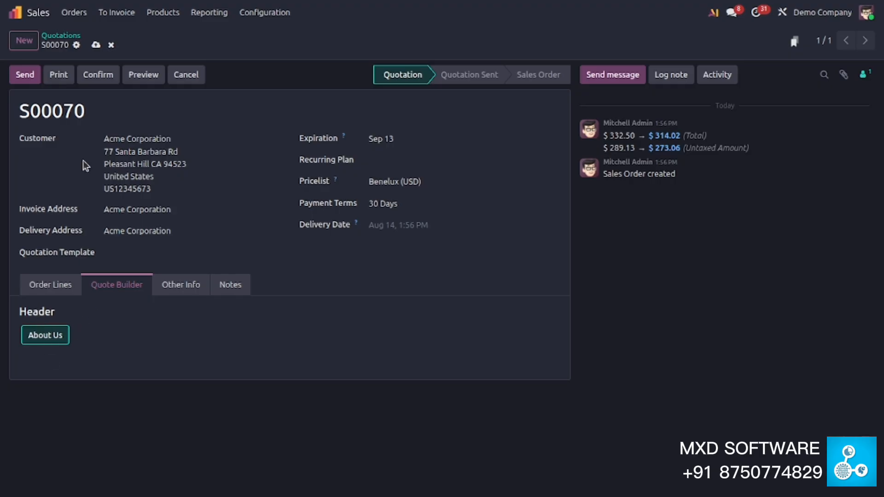
Print the quotation to PDF as Quotation - S00070 (3).pdf in the Downloads folder and open it in full screen.
{"action": "left_click", "coordinate": [57, 74]}
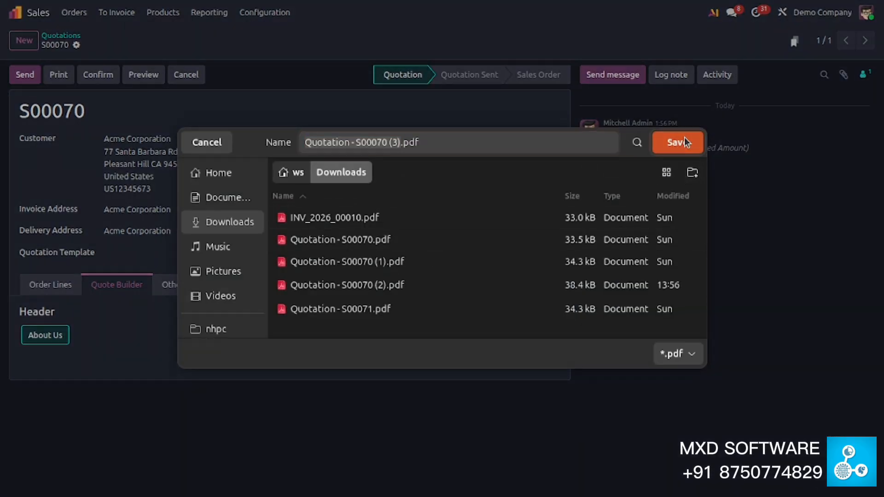
{"action": "left_click", "coordinate": [682, 138]}
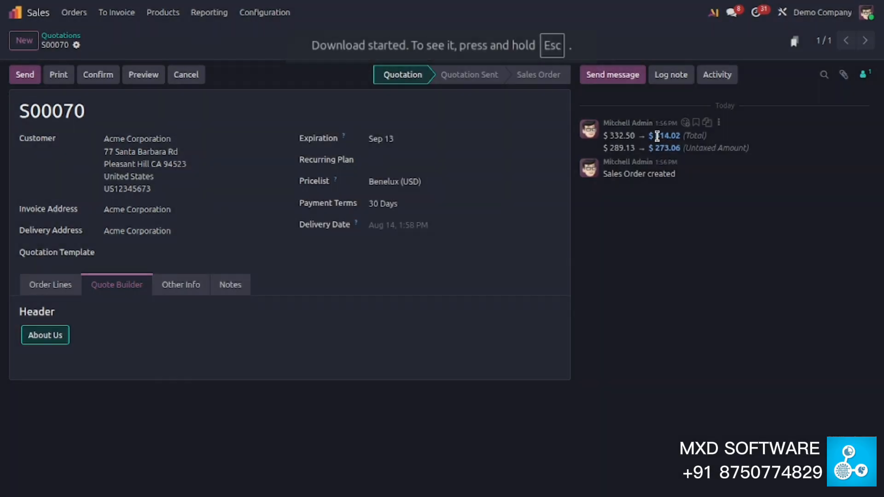
{"action": "key", "text": "Escape"}
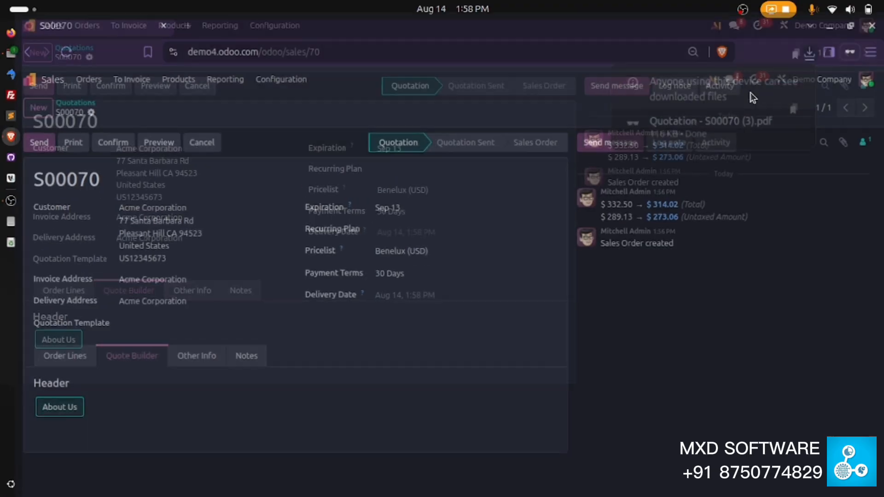
{"action": "left_click", "coordinate": [739, 133]}
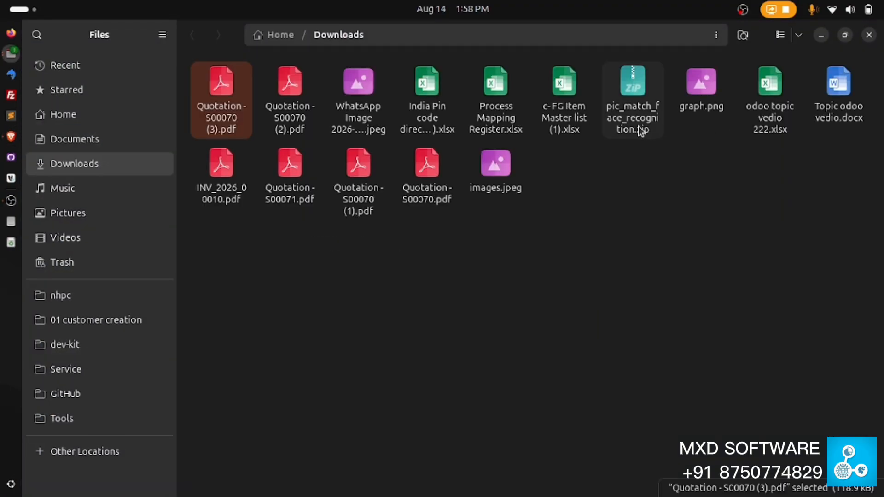
{"action": "key", "text": "alt+Tab"}
{"action": "left_click", "coordinate": [686, 138]}
{"action": "key", "text": "F11"}
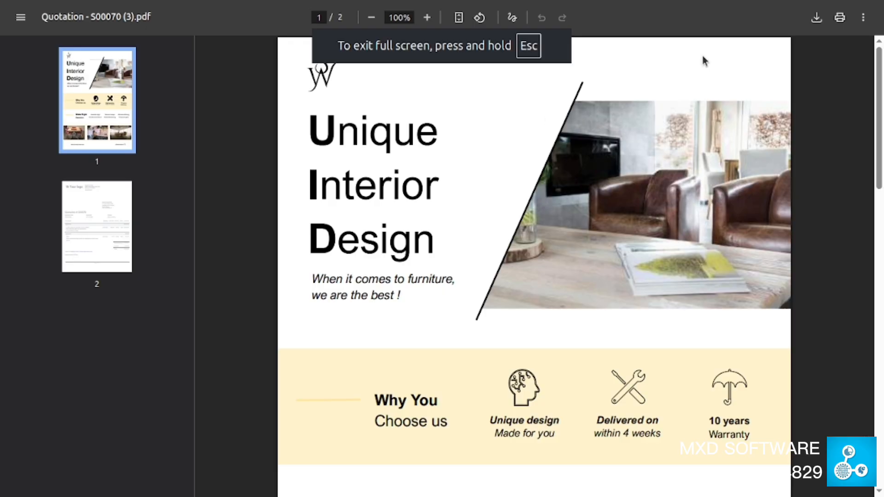
Examine the cover page and the quotation page of the new PDF, and close it to return to the quotation.
{"action": "scroll", "coordinate": [774, 69], "scroll_direction": "down", "scroll_amount": 10}
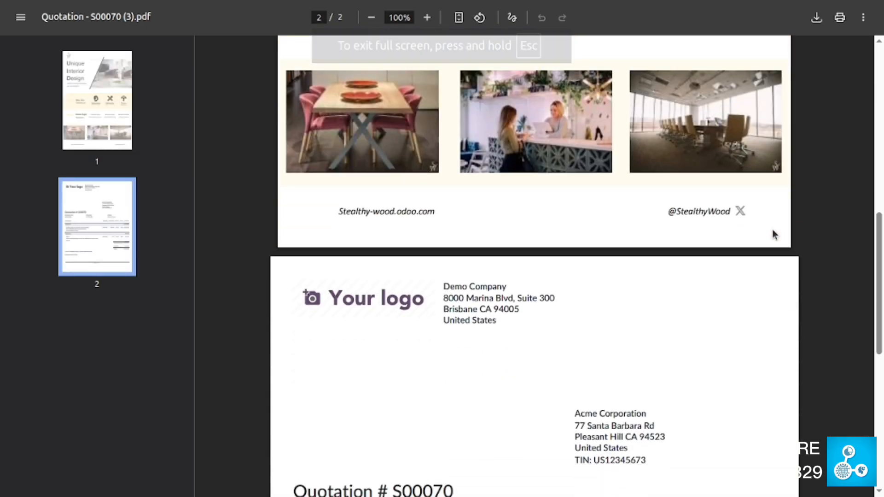
{"action": "scroll", "coordinate": [767, 270], "scroll_direction": "up", "scroll_amount": 10}
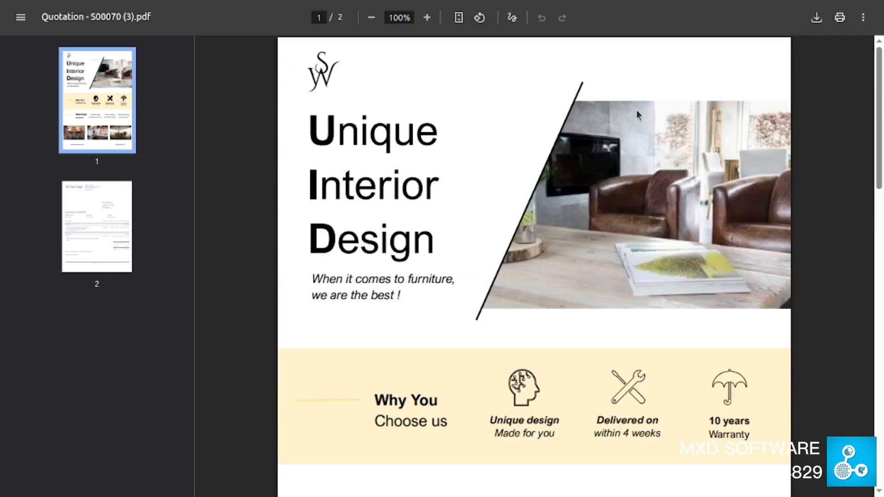
{"action": "scroll", "coordinate": [740, 66], "scroll_direction": "down", "scroll_amount": 15}
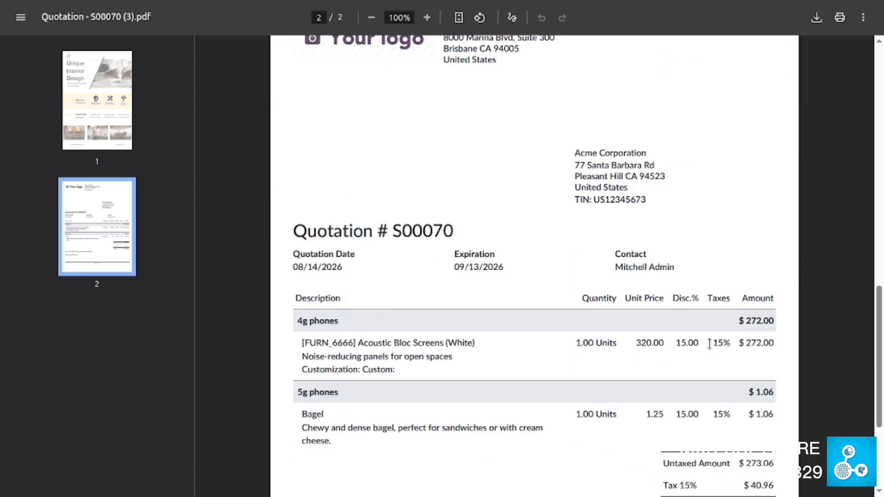
{"action": "scroll", "coordinate": [681, 377], "scroll_direction": "up", "scroll_amount": 15}
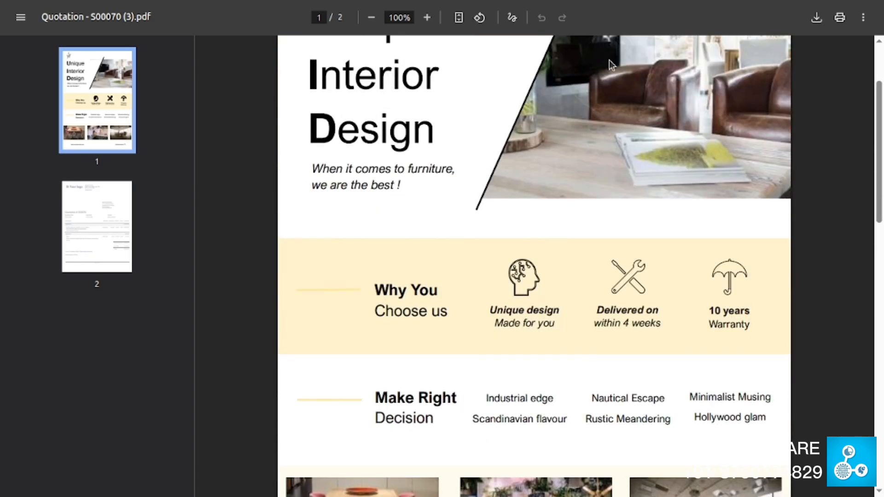
{"action": "scroll", "coordinate": [638, 136], "scroll_direction": "down", "scroll_amount": 15}
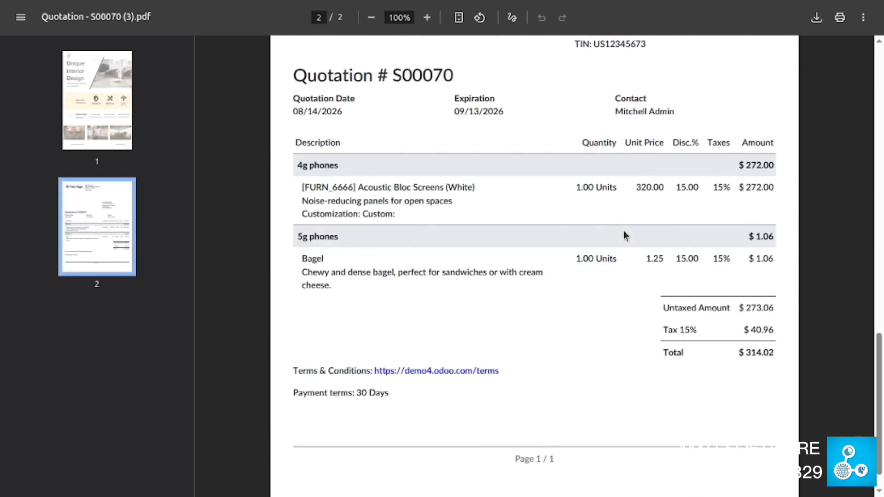
{"action": "scroll", "coordinate": [622, 230], "scroll_direction": "down", "scroll_amount": 1}
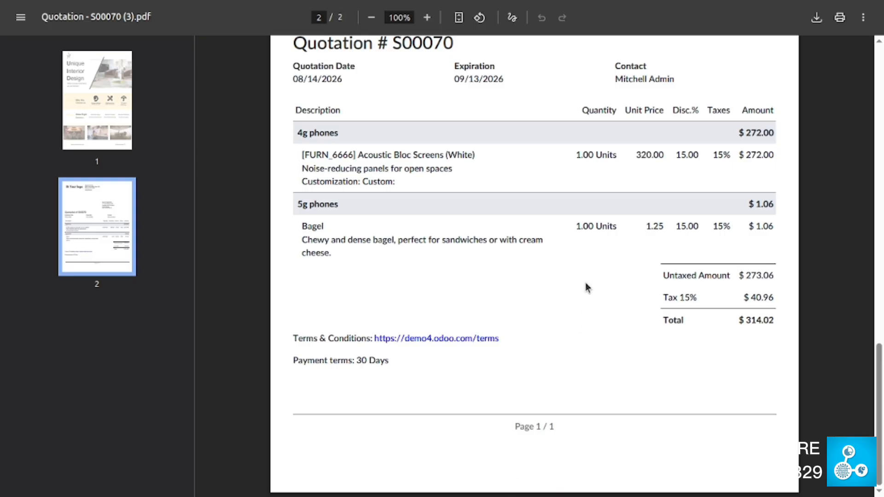
{"action": "scroll", "coordinate": [601, 397], "scroll_direction": "up", "scroll_amount": 12}
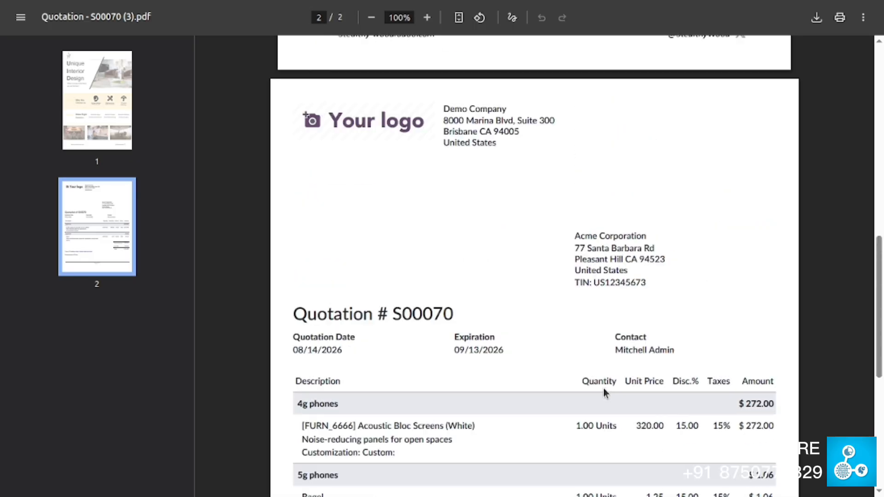
{"action": "scroll", "coordinate": [553, 216], "scroll_direction": "down", "scroll_amount": 12}
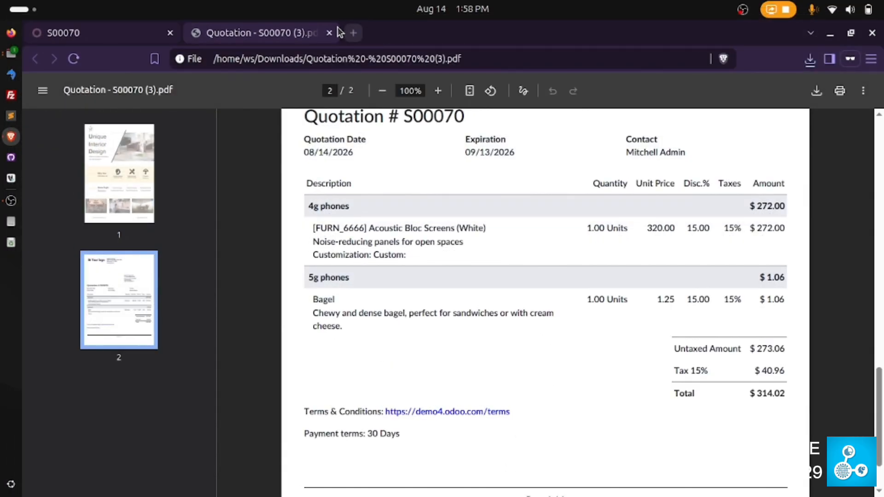
{"action": "left_click", "coordinate": [329, 33]}
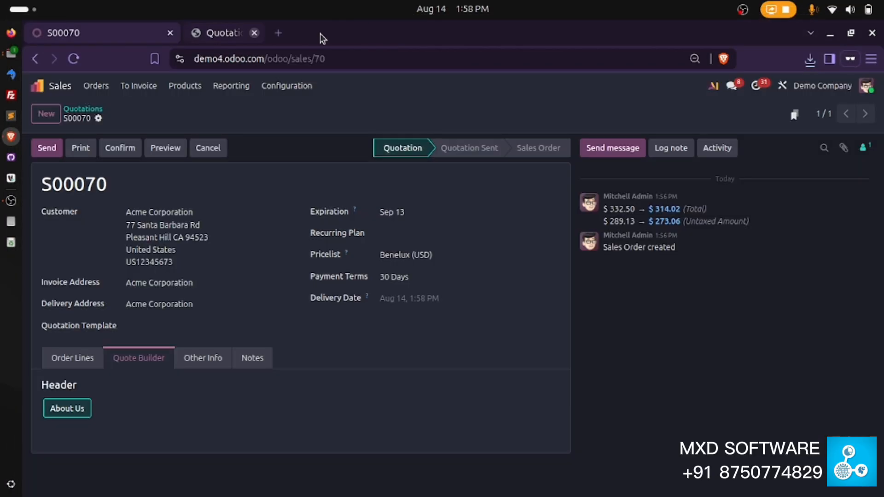
{"action": "key", "text": "F11"}
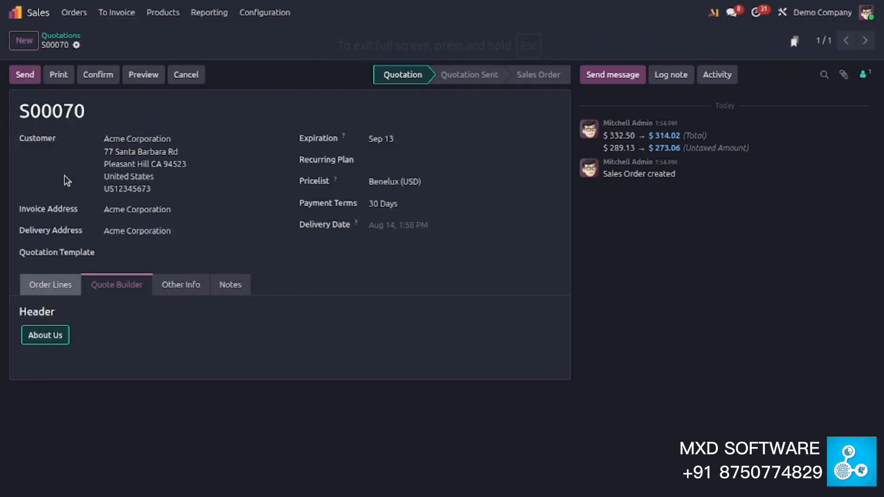
Review the quotation's header document, its sales, invoicing, delivery and tracking details, and its internal notes area.
{"action": "left_click", "coordinate": [60, 286]}
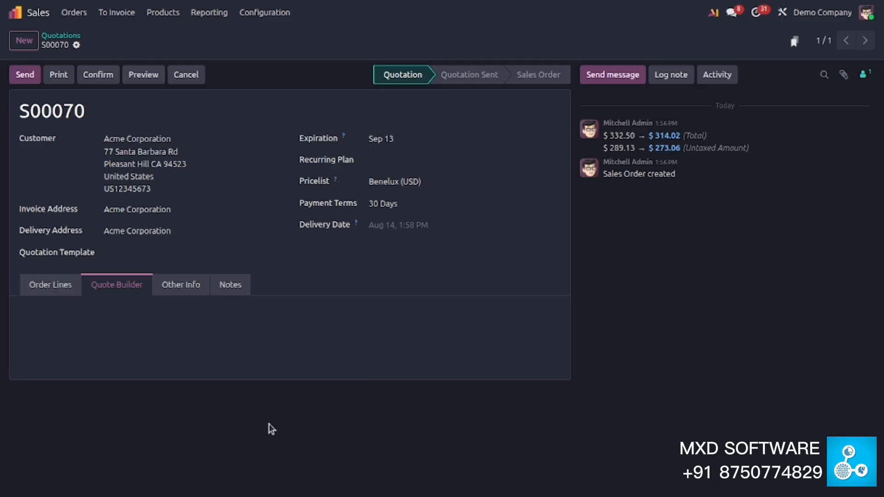
{"action": "left_click", "coordinate": [118, 285]}
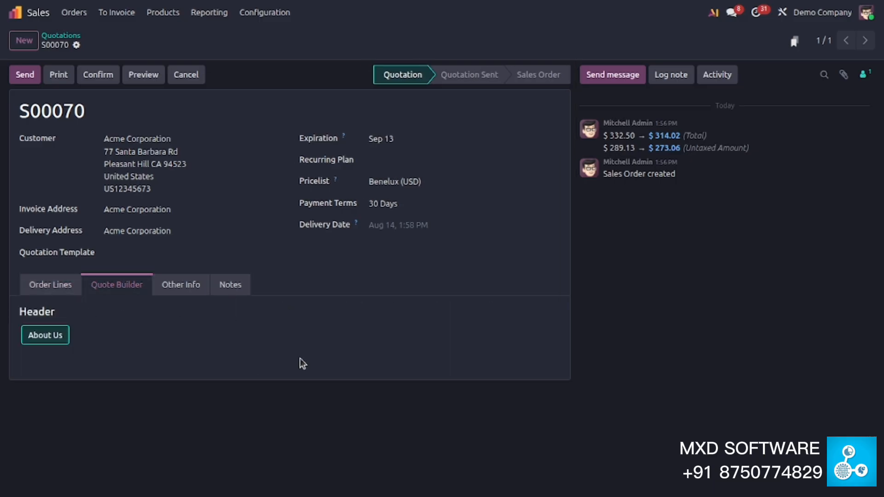
{"action": "left_click", "coordinate": [181, 284]}
{"action": "scroll", "coordinate": [207, 322], "scroll_direction": "down", "scroll_amount": 3}
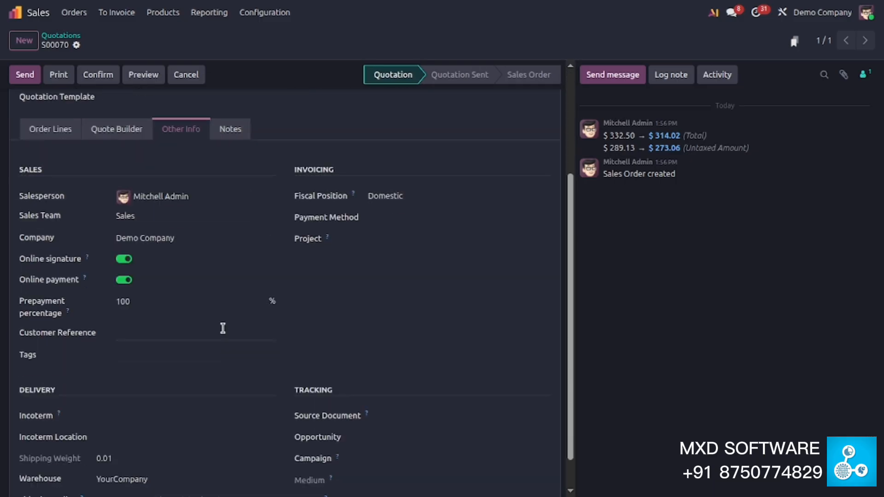
{"action": "scroll", "coordinate": [270, 237], "scroll_direction": "down", "scroll_amount": 1}
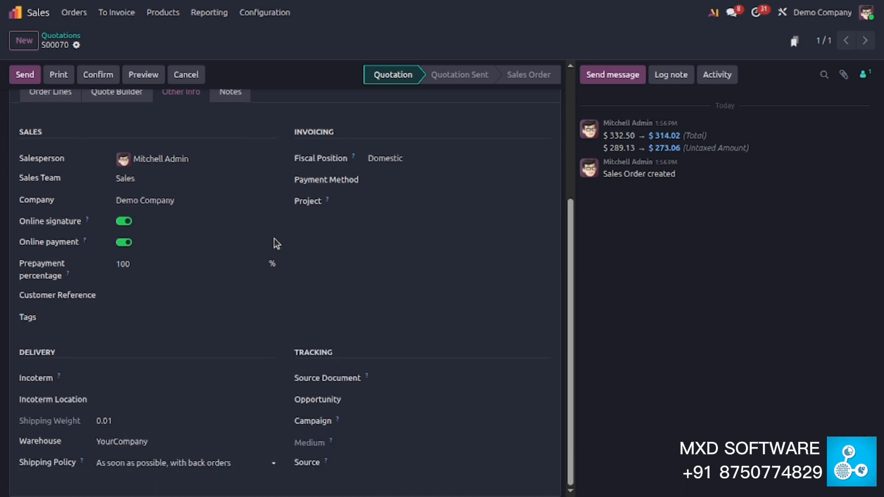
{"action": "scroll", "coordinate": [274, 240], "scroll_direction": "up", "scroll_amount": 2}
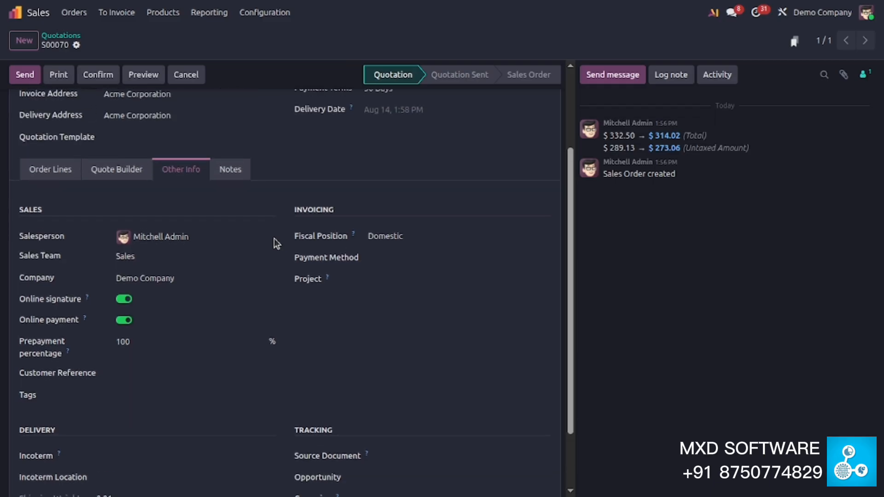
{"action": "left_click", "coordinate": [239, 174]}
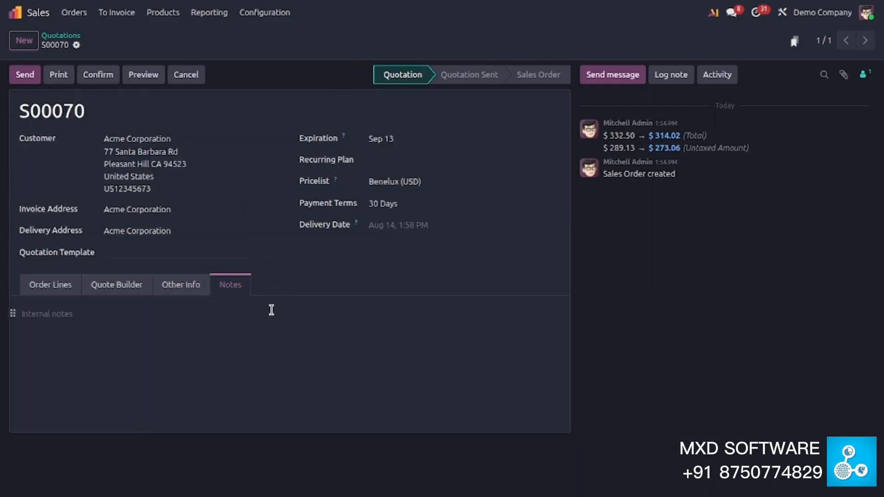
{"action": "left_click", "coordinate": [52, 320]}
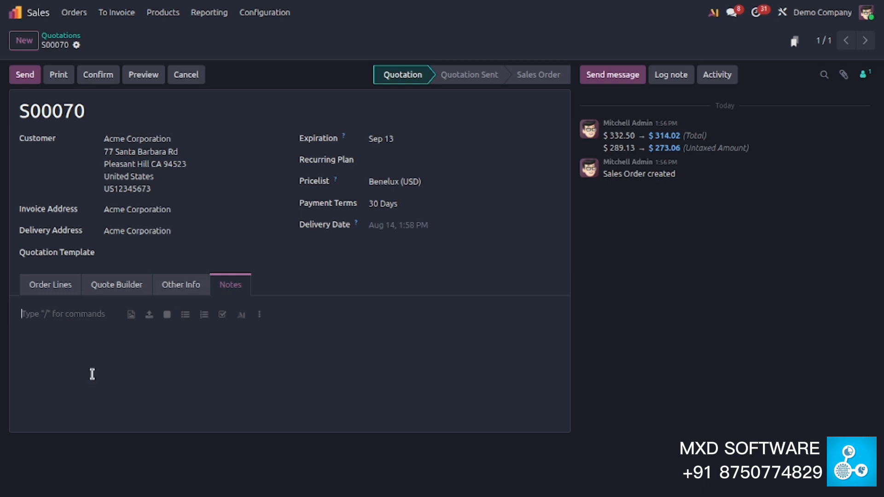
{"action": "left_click", "coordinate": [95, 391]}
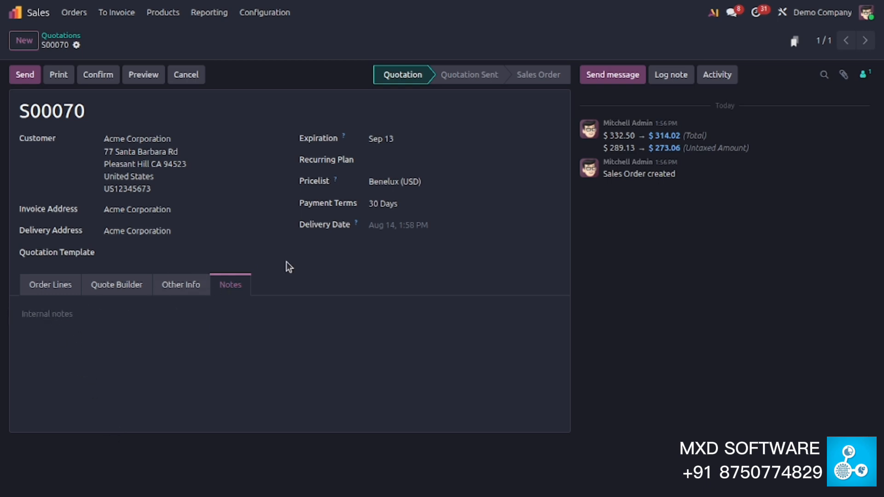
Apply the Office Furnitures quotation template to the quotation.
{"action": "left_click", "coordinate": [51, 284]}
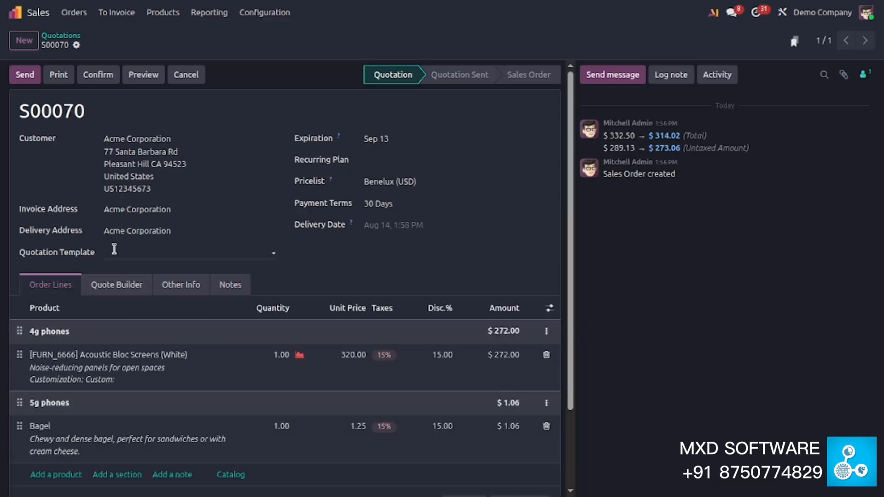
{"action": "scroll", "coordinate": [167, 253], "scroll_direction": "down", "scroll_amount": 3}
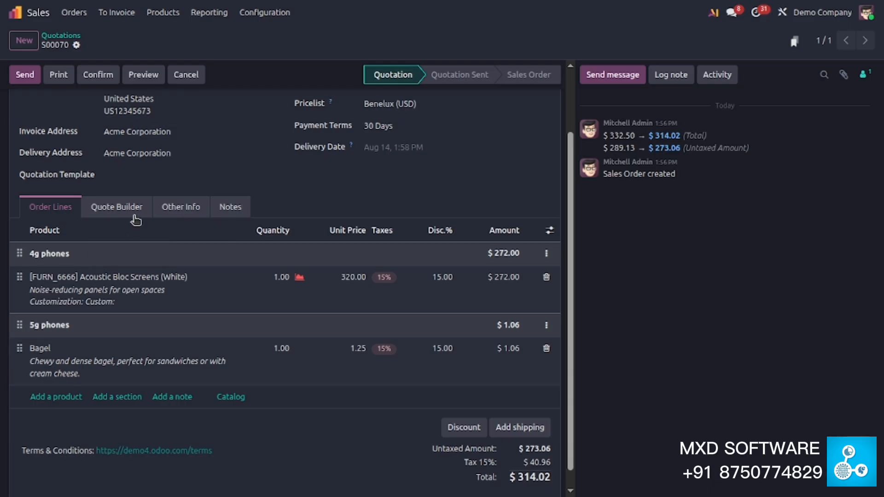
{"action": "left_click", "coordinate": [131, 173]}
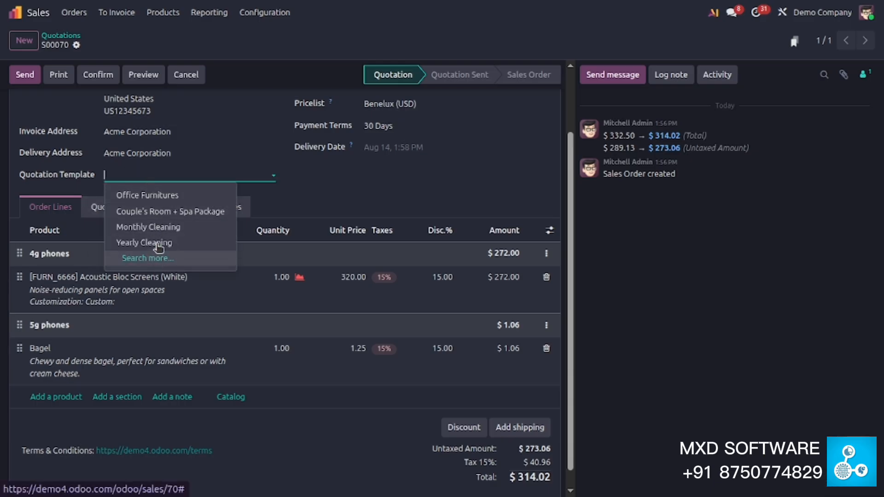
{"action": "left_click", "coordinate": [158, 196]}
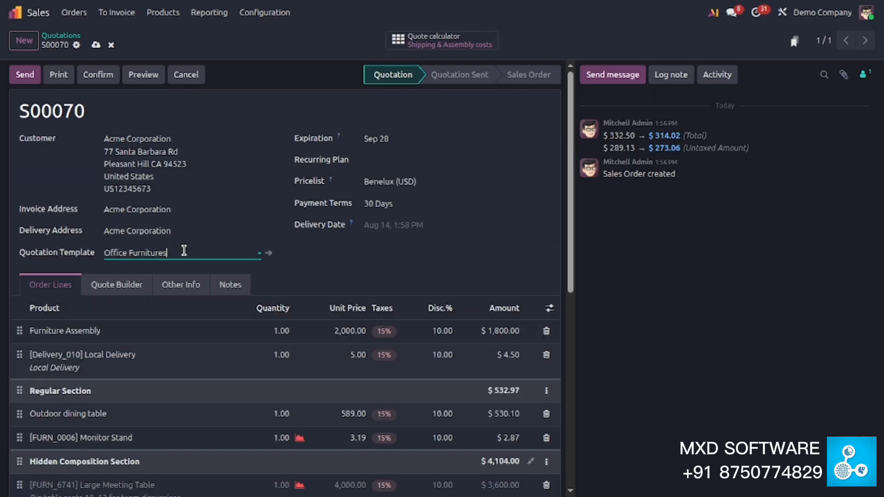
Change the quotation template to Couple's Room + Spa Package and review the resulting order lines and rental period.
{"action": "left_click", "coordinate": [184, 251]}
{"action": "left_click", "coordinate": [179, 276]}
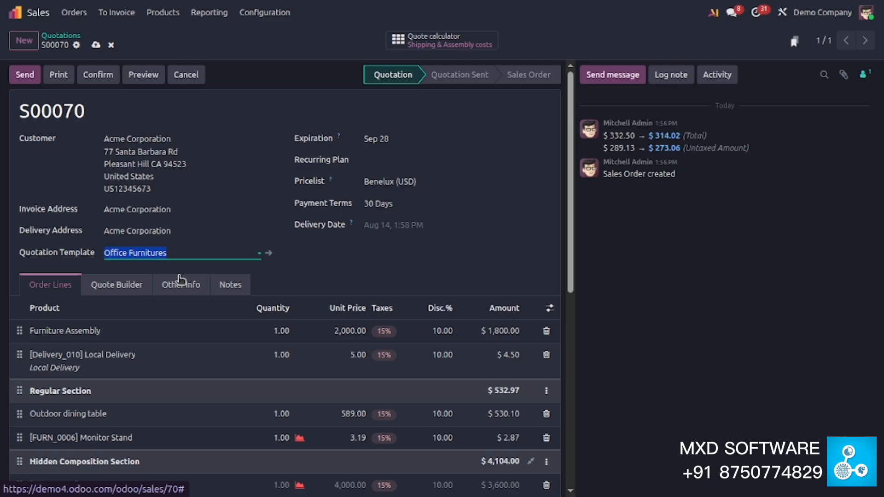
{"action": "left_click", "coordinate": [175, 252]}
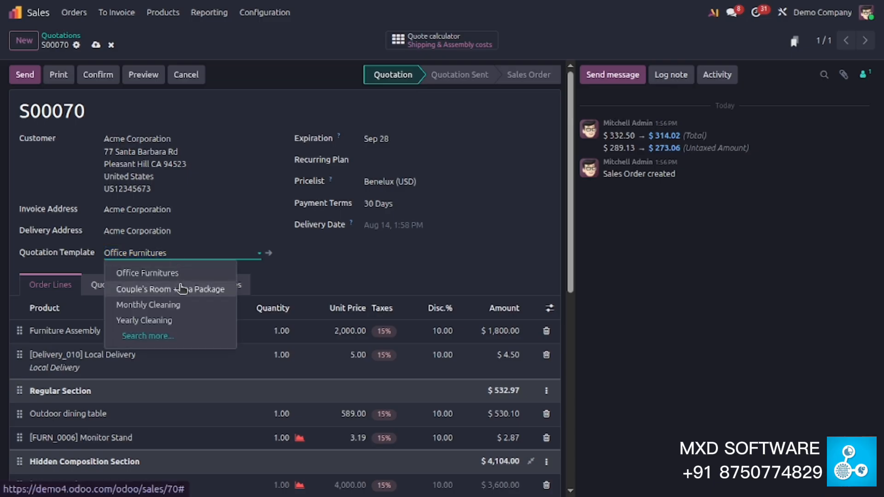
{"action": "left_click", "coordinate": [177, 271]}
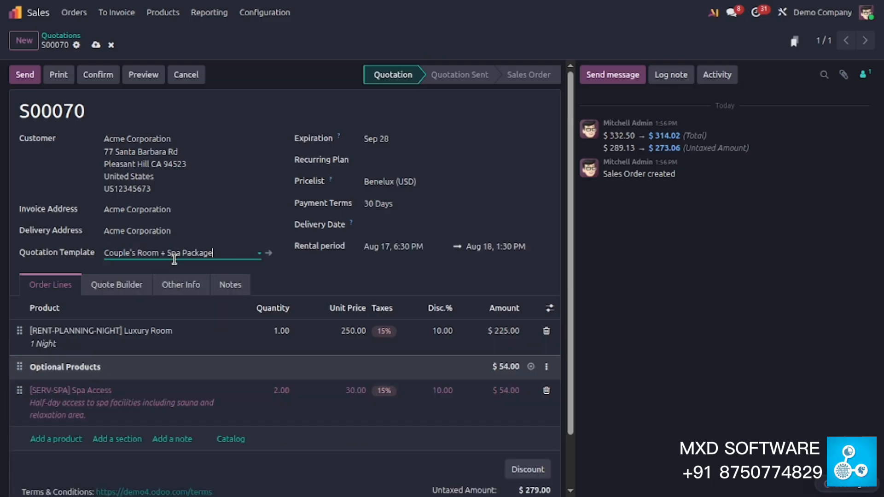
{"action": "scroll", "coordinate": [176, 268], "scroll_direction": "down", "scroll_amount": 1}
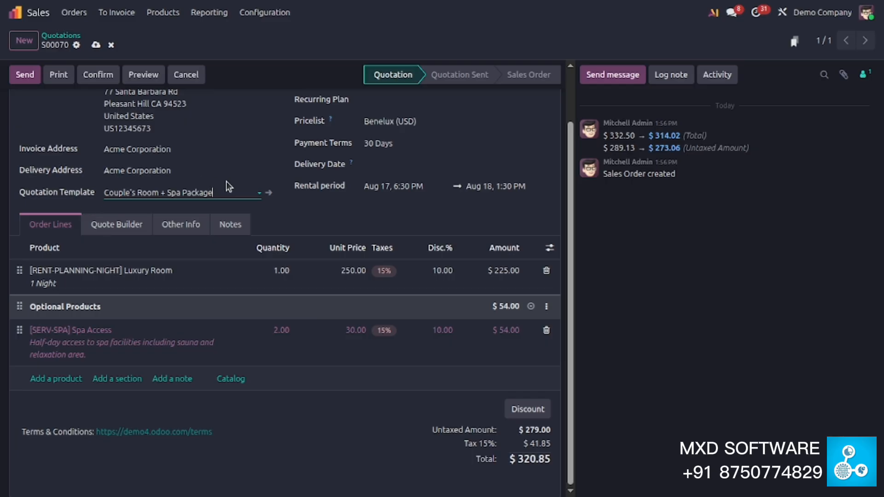
{"action": "scroll", "coordinate": [441, 219], "scroll_direction": "up", "scroll_amount": 2}
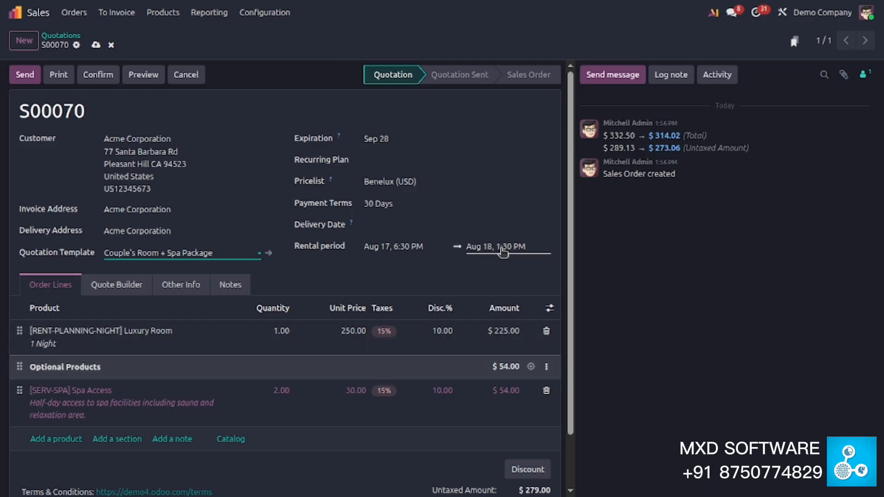
Start a message to Acme Corporation from the quotation and look through the suggested additional recipients without adding any.
{"action": "left_click", "coordinate": [621, 80]}
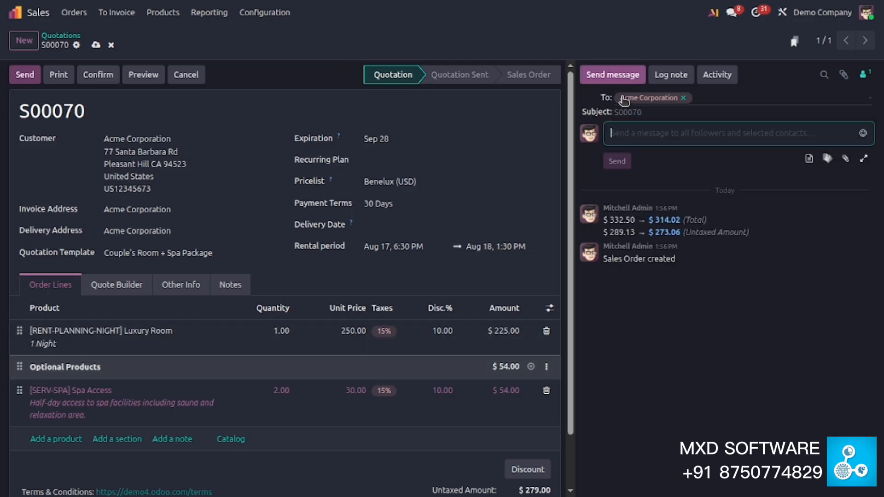
{"action": "left_click", "coordinate": [706, 98]}
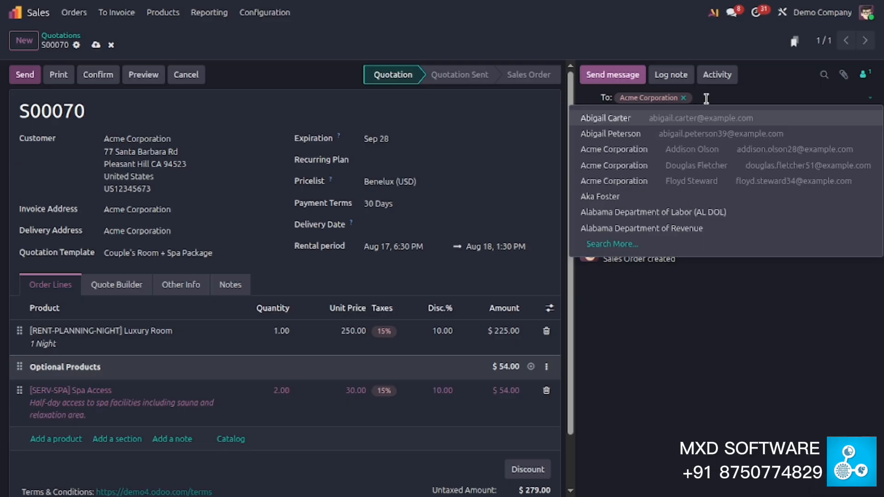
{"action": "left_click", "coordinate": [882, 343]}
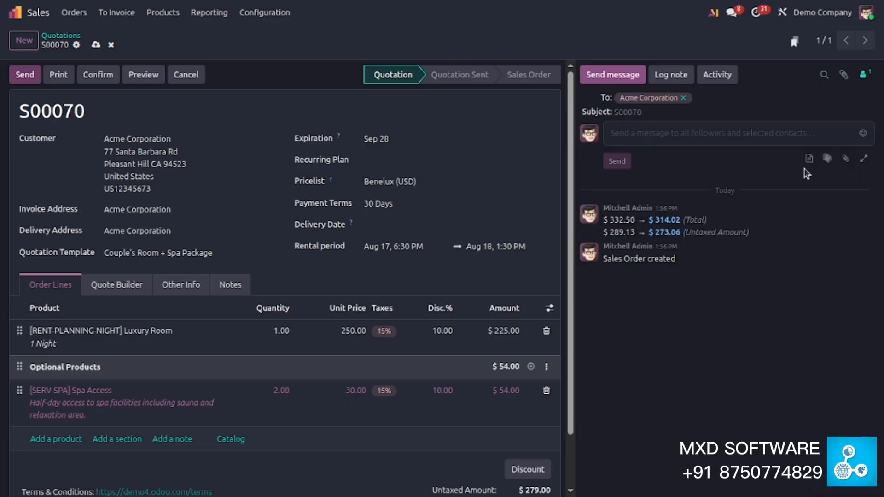
{"action": "left_click", "coordinate": [866, 75]}
{"action": "left_click", "coordinate": [699, 122]}
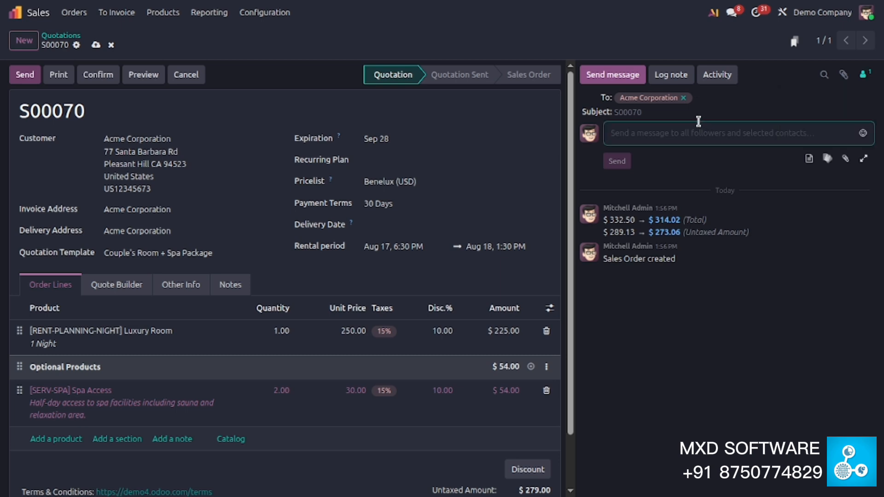
Examine the full email composer and its file attachment chooser, and close the composer without sending anything.
{"action": "left_click", "coordinate": [865, 160]}
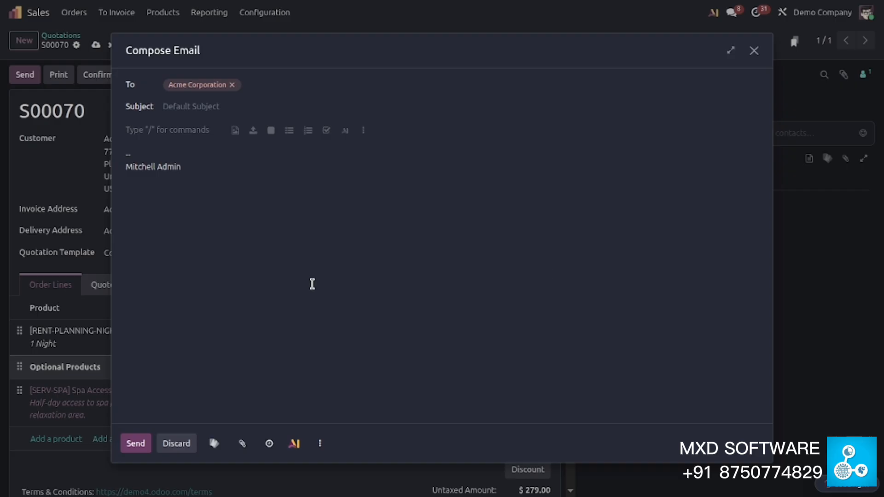
{"action": "left_click", "coordinate": [312, 284]}
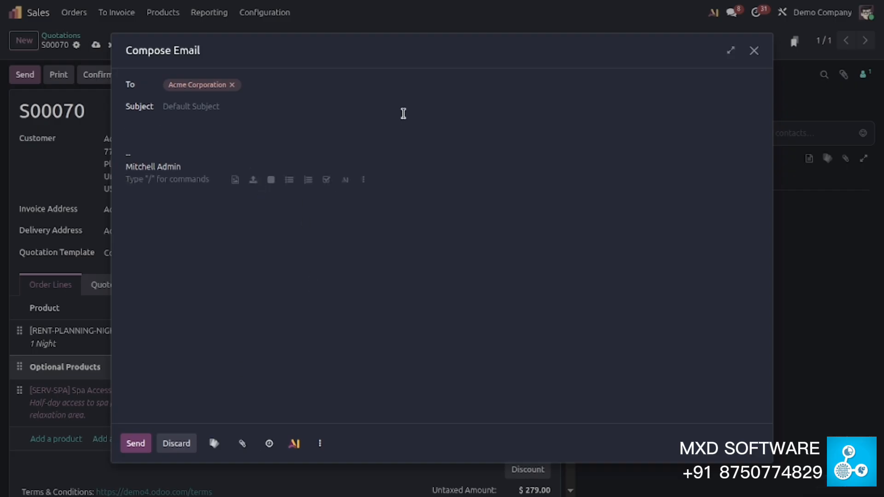
{"action": "left_click", "coordinate": [151, 140]}
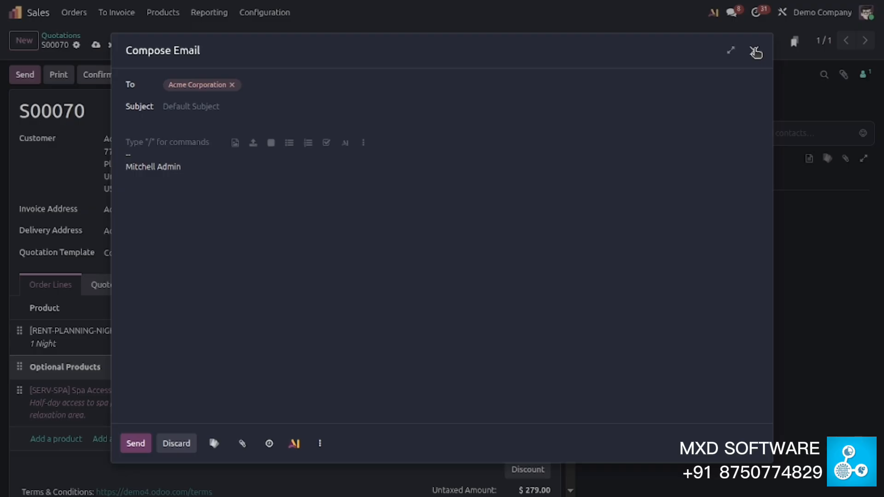
{"action": "left_click", "coordinate": [243, 443]}
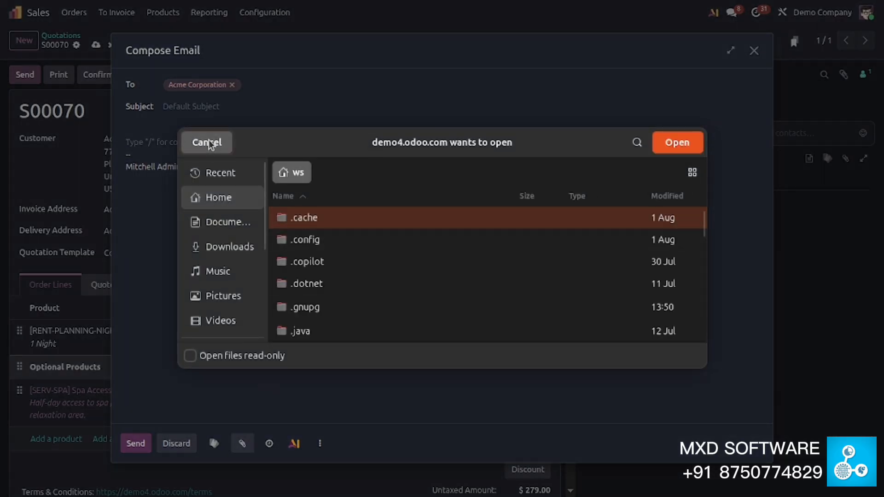
{"action": "left_click", "coordinate": [208, 143]}
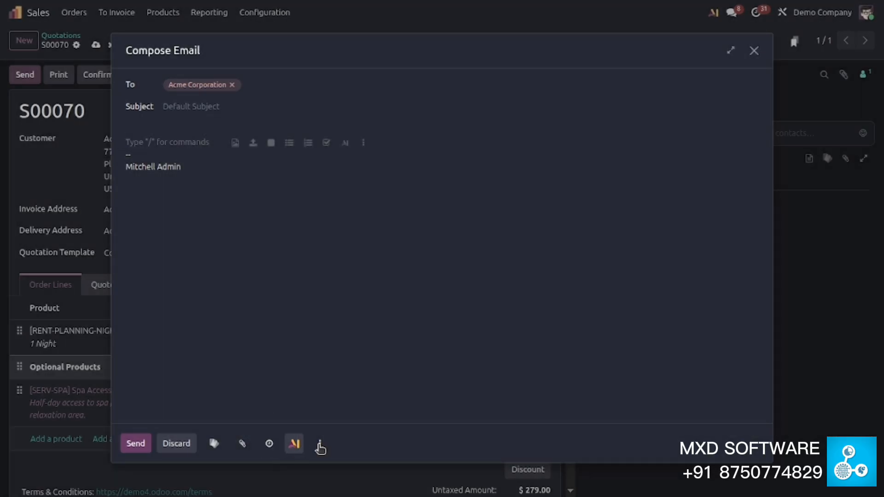
{"action": "left_click", "coordinate": [754, 51]}
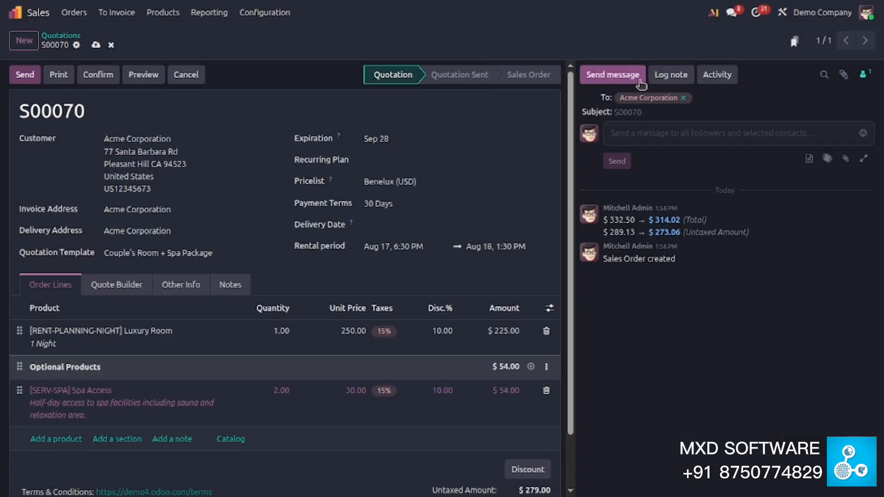
Log the internal note "12% dis allowed" on the quotation.
{"action": "left_click", "coordinate": [672, 76]}
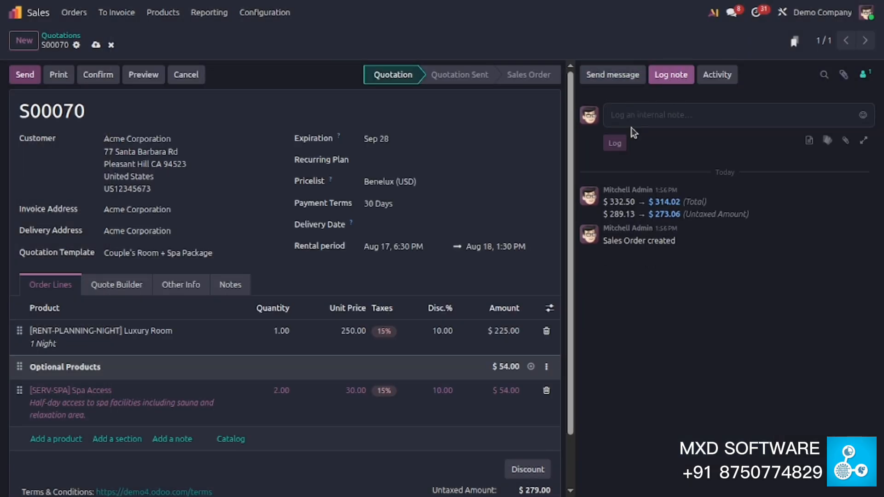
{"action": "left_click", "coordinate": [642, 112]}
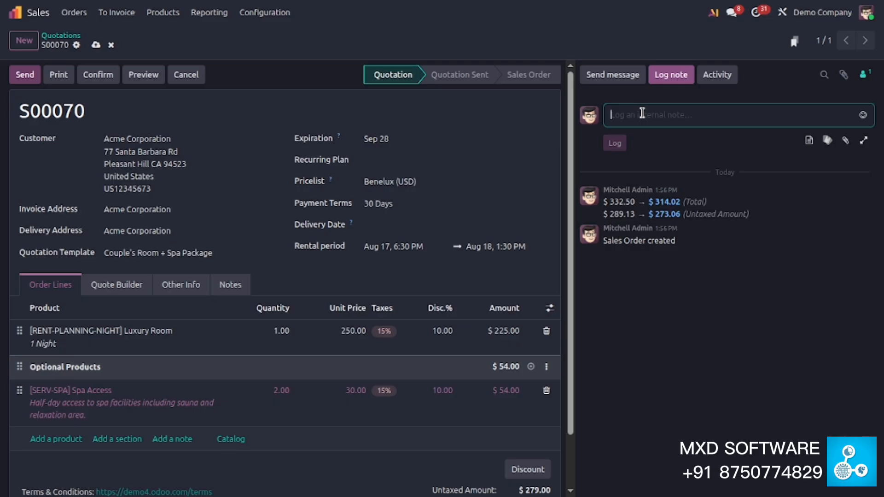
{"action": "type", "text": "12"}
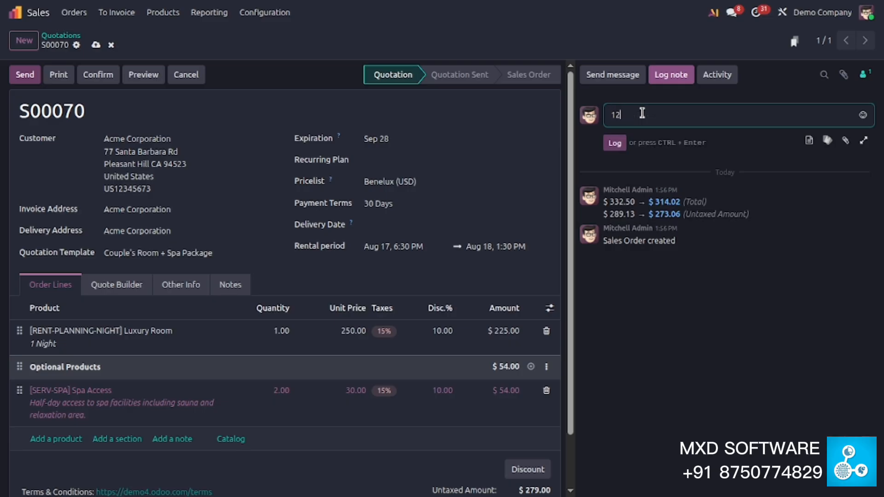
{"action": "type", "text": "% disallowed"}
{"action": "key", "text": "Return"}
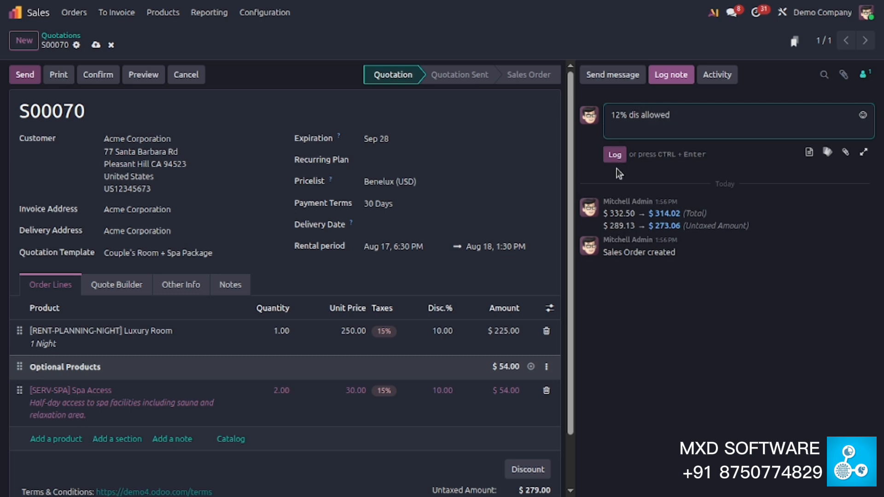
{"action": "left_click", "coordinate": [614, 156]}
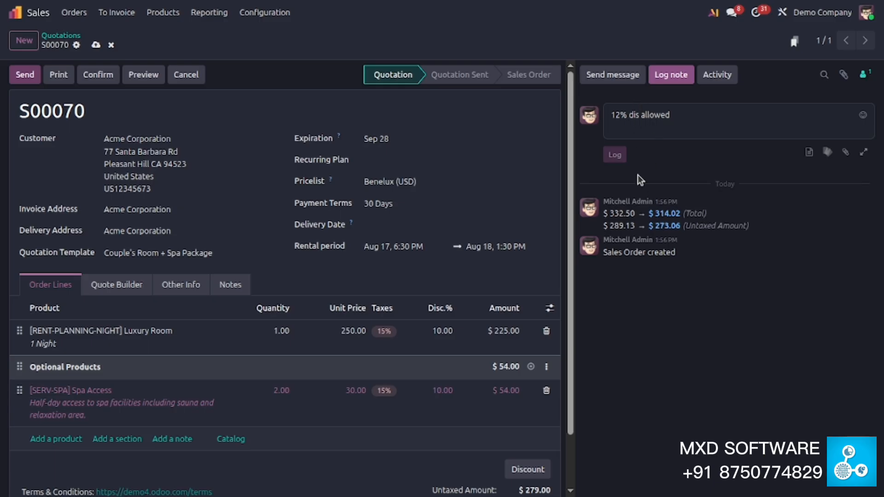
{"action": "left_click_drag", "start_coordinate": [607, 136], "coordinate": [648, 136]}
{"action": "left_click", "coordinate": [659, 135]}
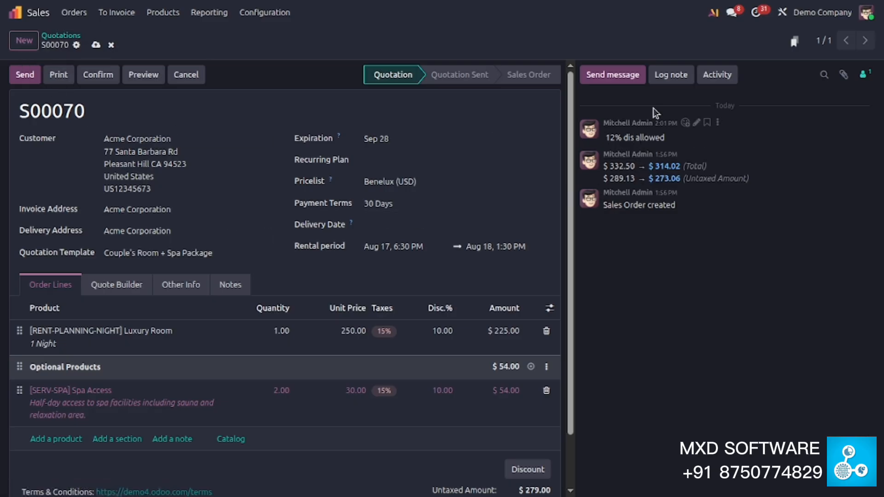
Schedule a Call activity on the quotation due Aug 18 with the summary "Call - for followup".
{"action": "left_click", "coordinate": [716, 76]}
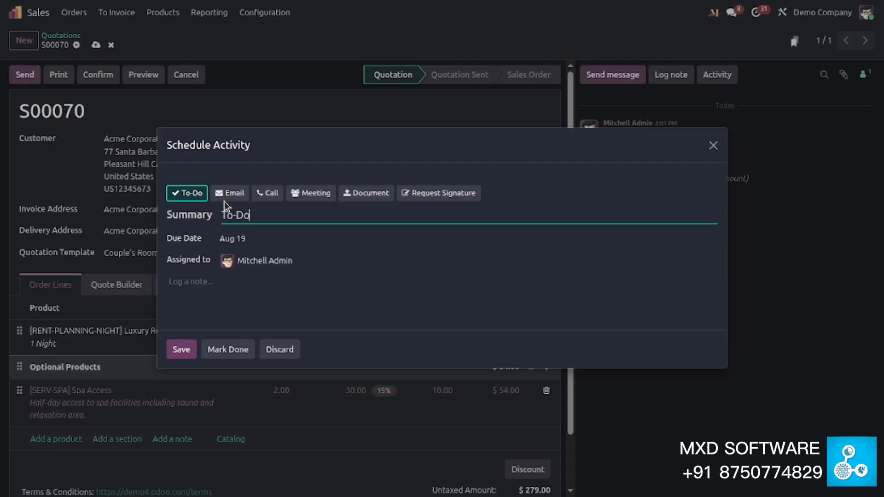
{"action": "left_click", "coordinate": [265, 197]}
{"action": "left_click", "coordinate": [265, 237]}
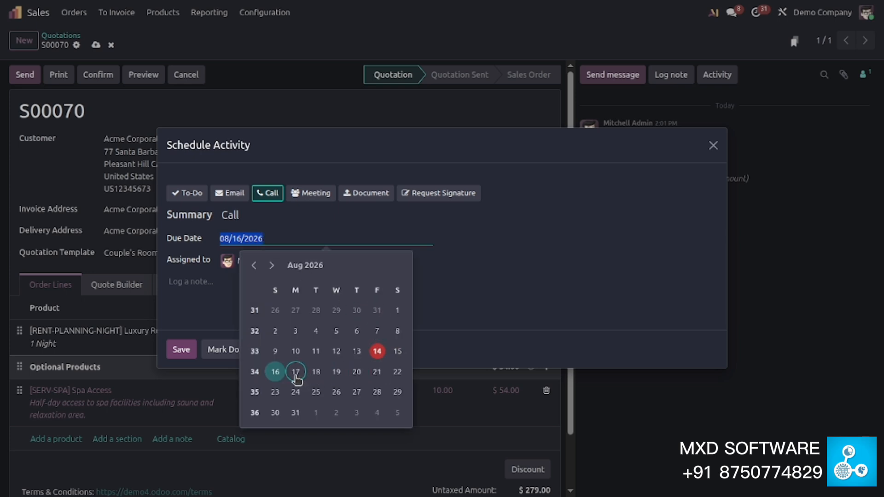
{"action": "left_click", "coordinate": [318, 373]}
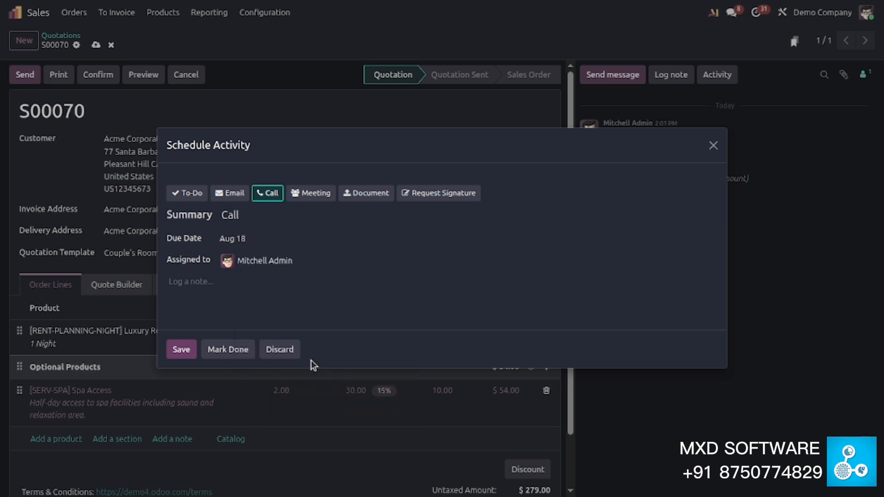
{"action": "left_click", "coordinate": [245, 215]}
{"action": "type", "text": "Call -"}
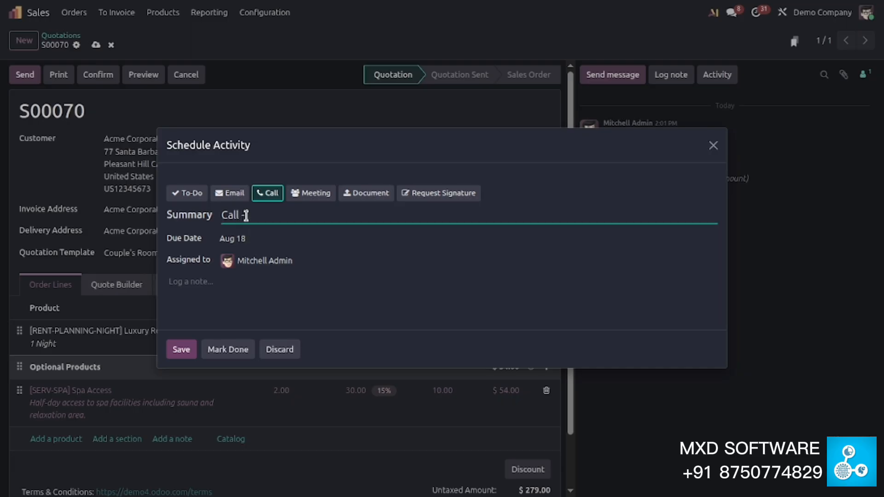
{"action": "type", "text": " For followup"}
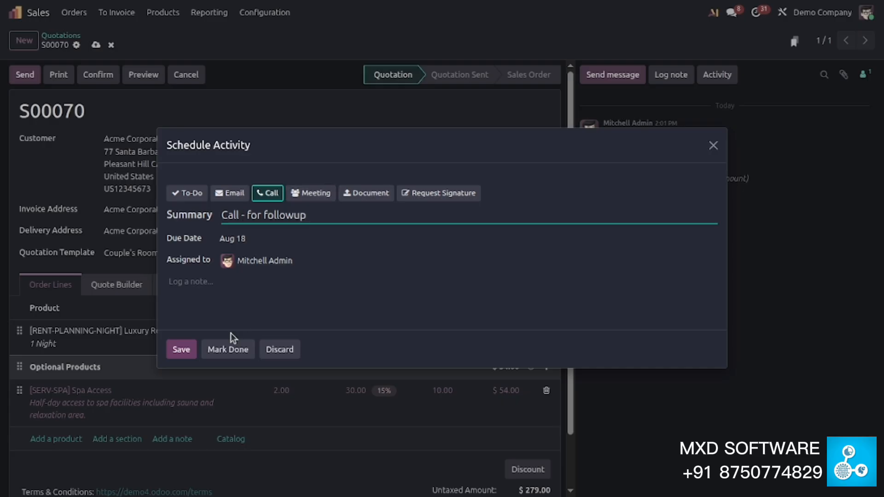
{"action": "left_click", "coordinate": [179, 350]}
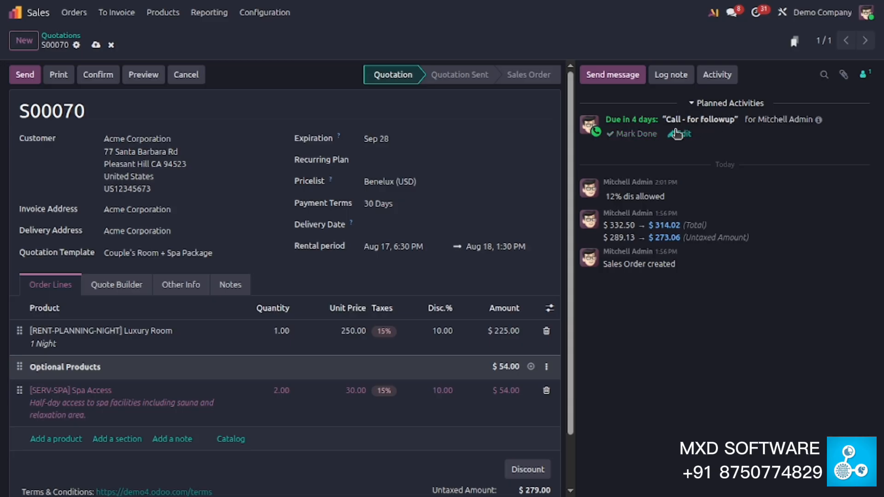
Mark the follow-up call as done with the feedback "client confirms the price" and review its logged entry.
{"action": "left_click", "coordinate": [629, 135]}
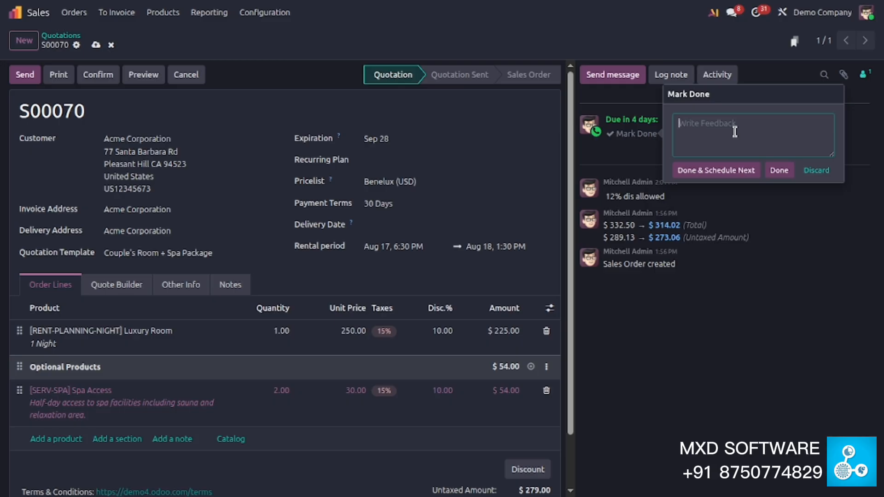
{"action": "type", "text": "client confirms the price"}
{"action": "left_click", "coordinate": [780, 169]}
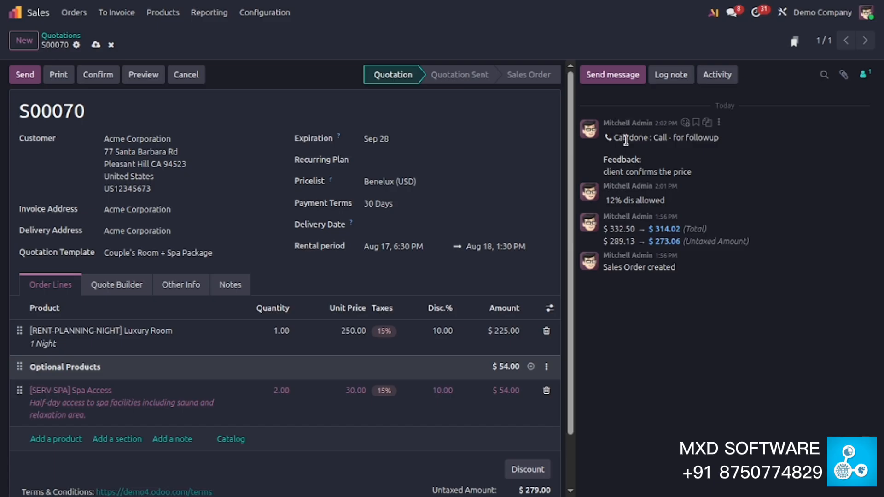
{"action": "left_click_drag", "start_coordinate": [615, 138], "coordinate": [718, 137]}
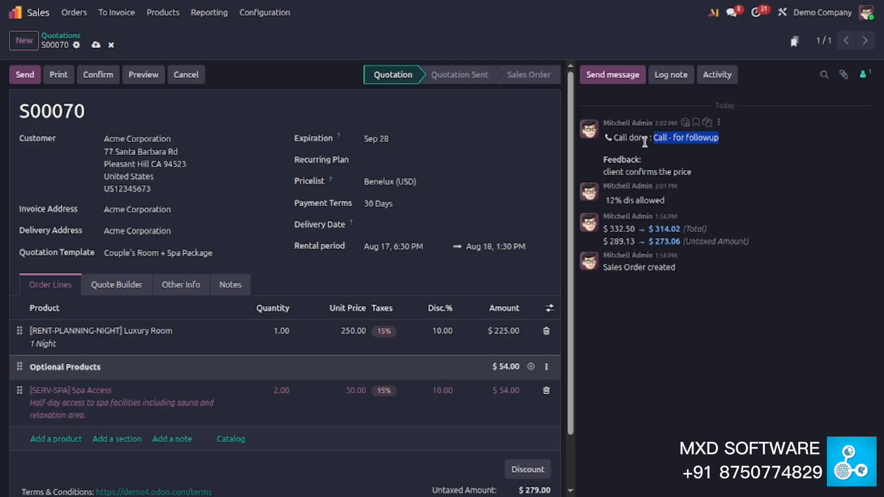
{"action": "double_click", "coordinate": [615, 170]}
{"action": "left_click_drag", "start_coordinate": [615, 170], "coordinate": [684, 170]}
{"action": "left_click", "coordinate": [683, 170]}
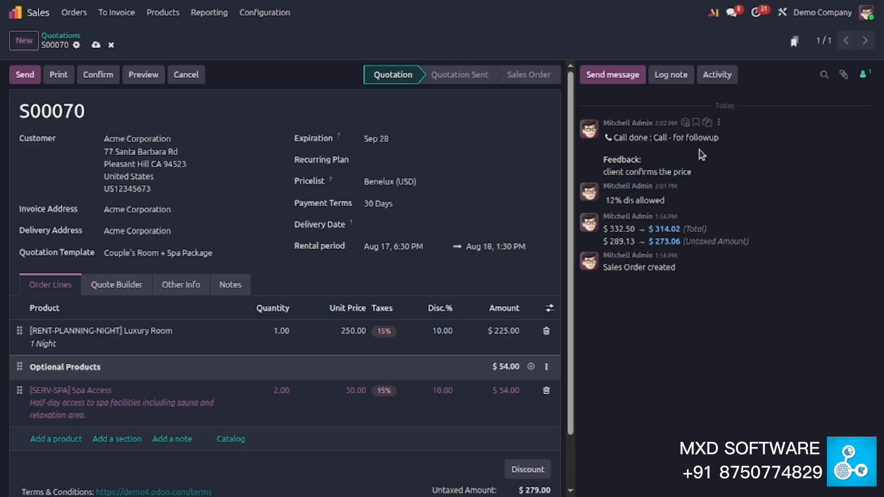